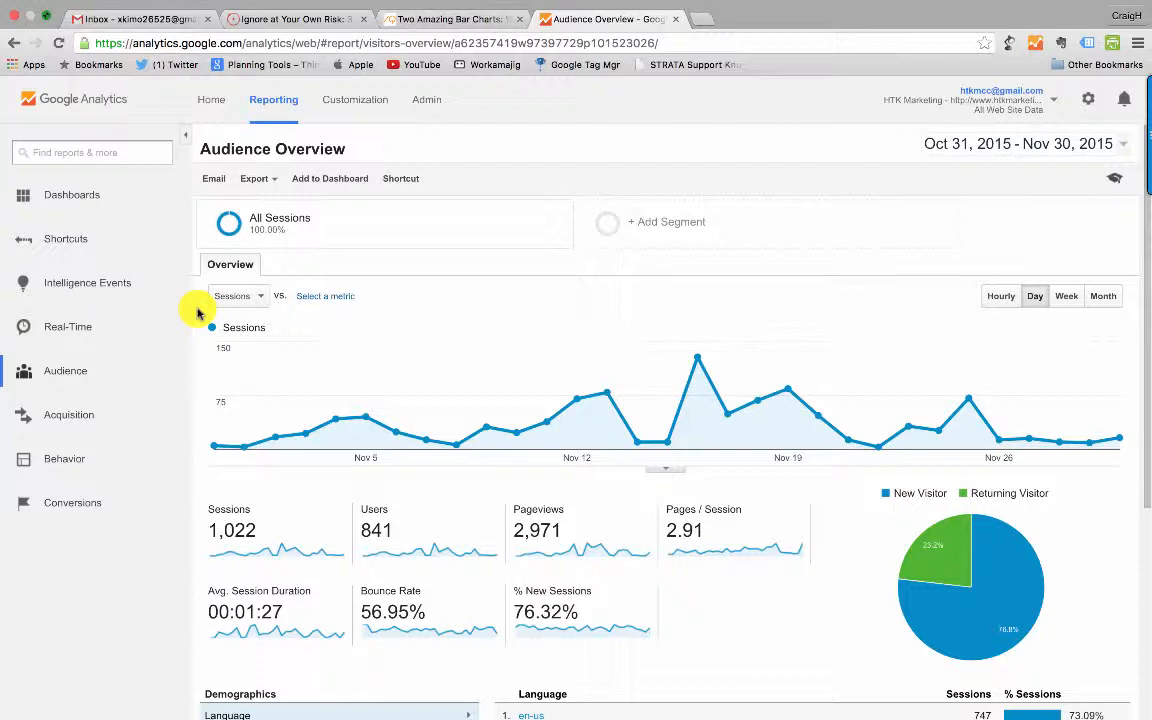
Open the All Pages report under Behavior's Site Content and set its date range to Jun 1, 2015 – Nov 30, 2015
{"action": "left_click", "coordinate": [64, 460]}
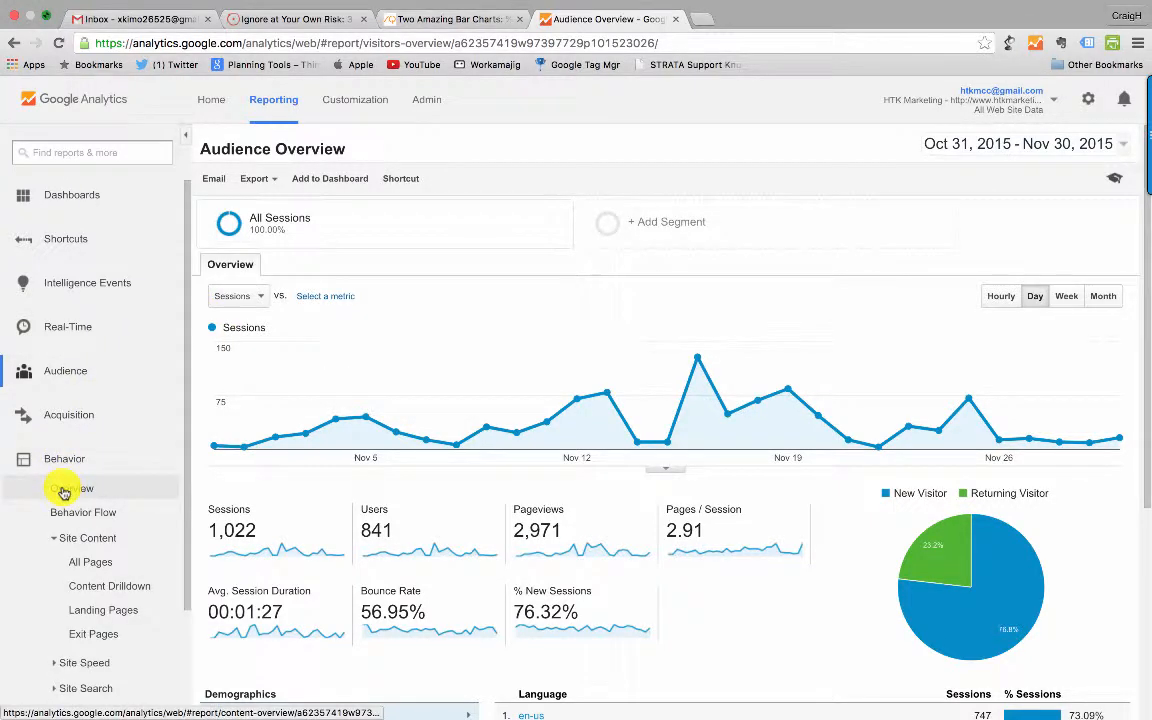
{"action": "left_click", "coordinate": [78, 564]}
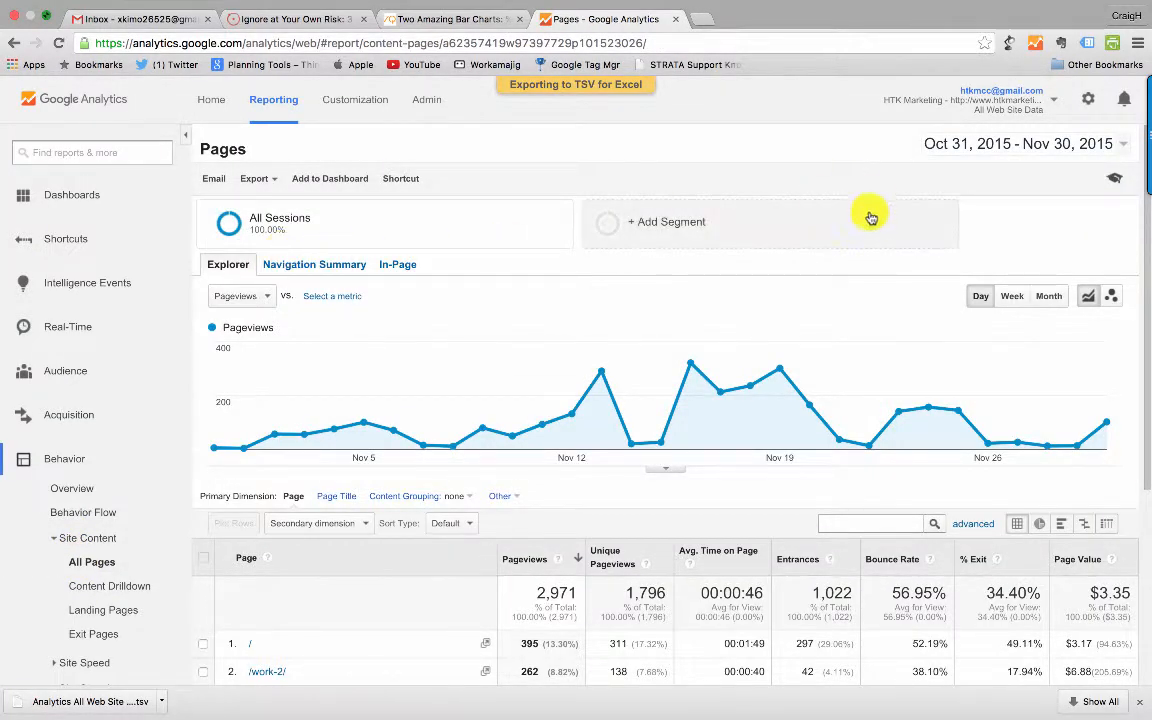
{"action": "left_click", "coordinate": [980, 147]}
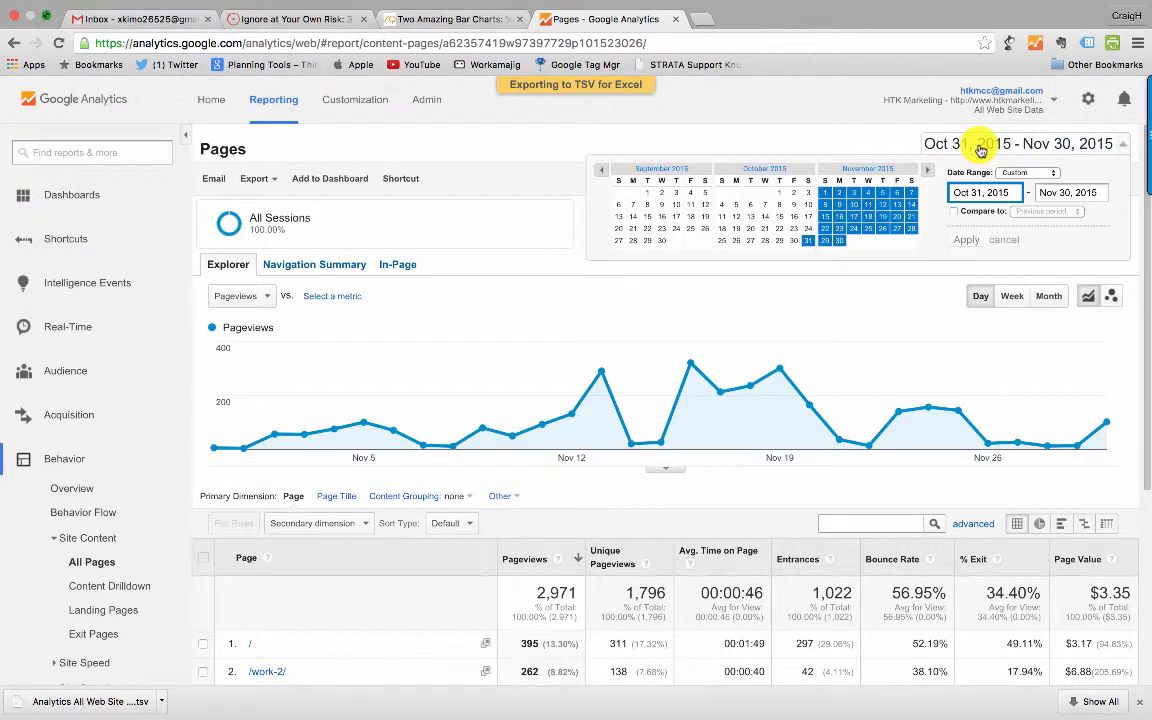
{"action": "left_click", "coordinate": [601, 171]}
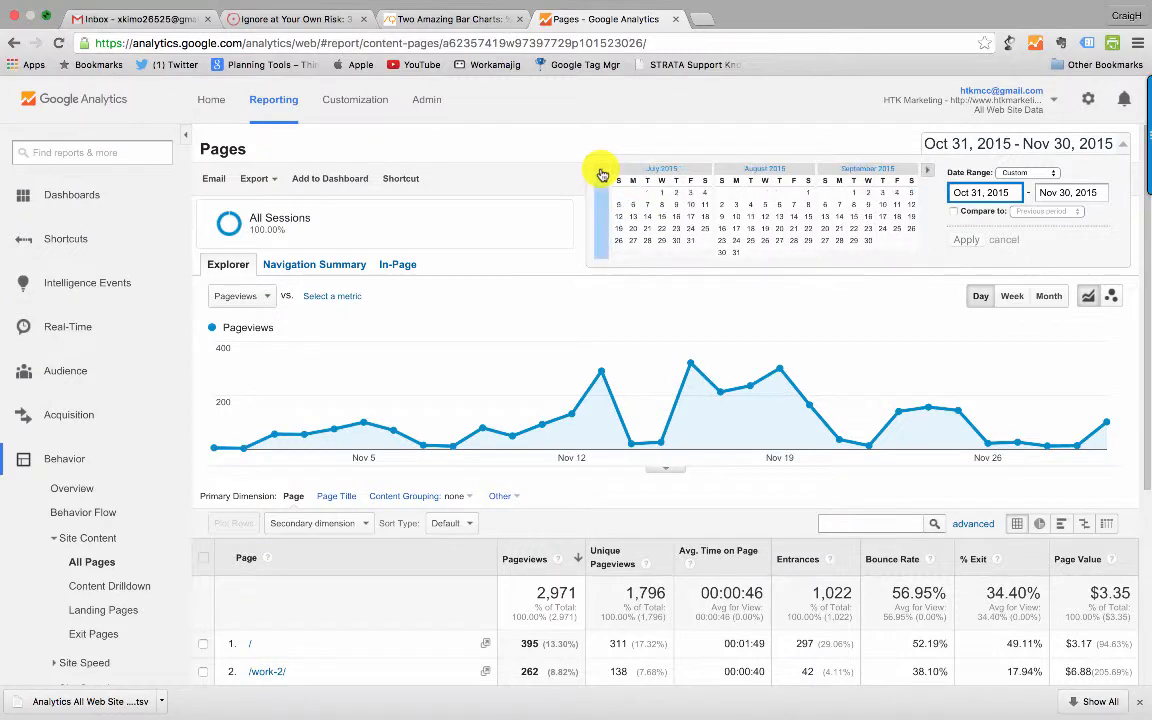
{"action": "left_click", "coordinate": [601, 171]}
{"action": "left_click", "coordinate": [601, 171]}
{"action": "left_click", "coordinate": [633, 194]}
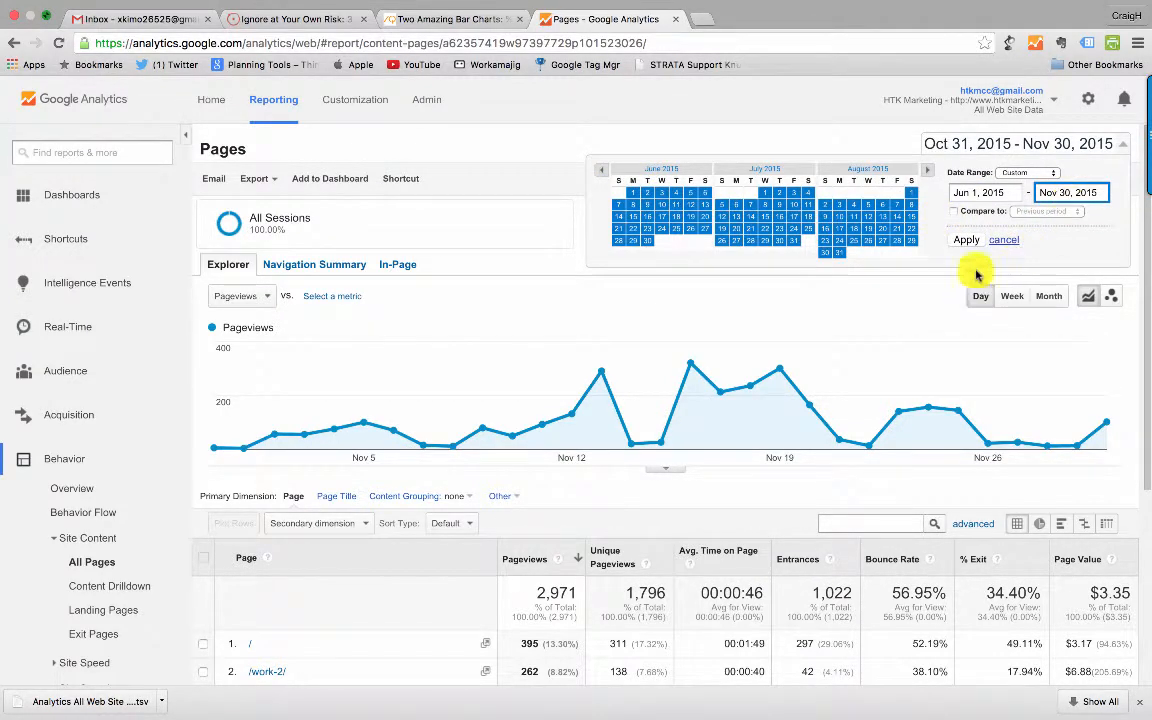
{"action": "left_click", "coordinate": [964, 241]}
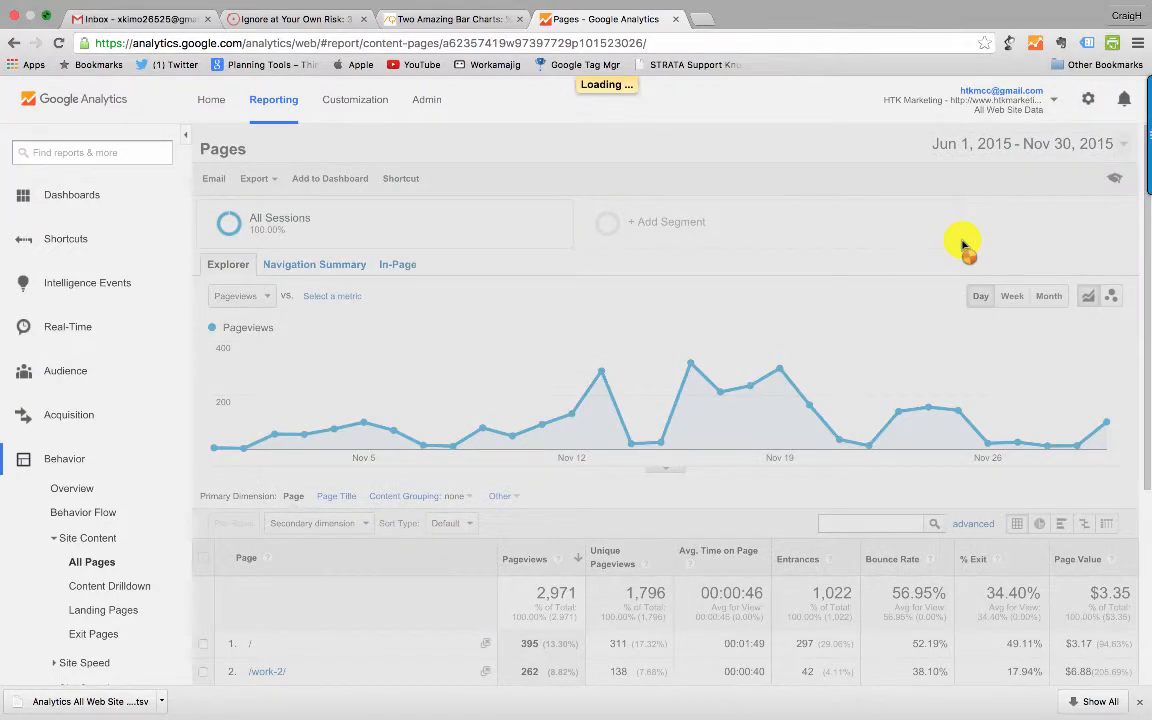
Increase the number of rows shown in the pages table
{"action": "scroll", "coordinate": [589, 321], "scroll_direction": "down", "scroll_amount": 5}
{"action": "scroll", "coordinate": [589, 305], "scroll_direction": "up", "scroll_amount": 3}
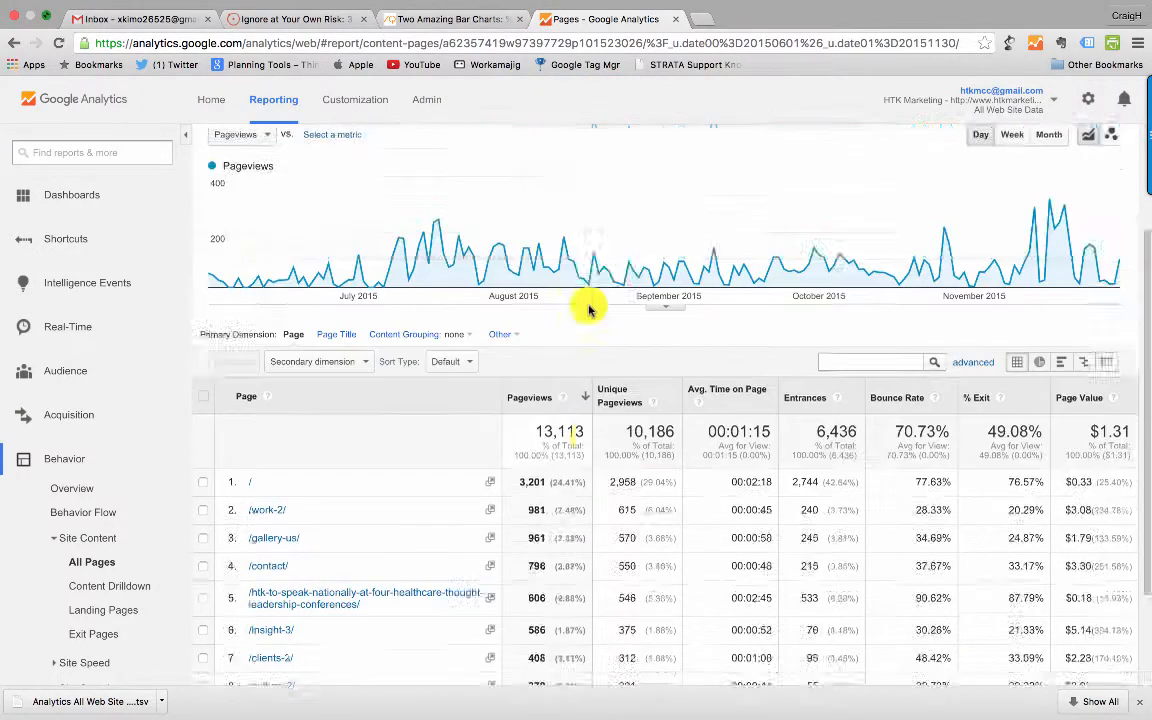
{"action": "scroll", "coordinate": [589, 310], "scroll_direction": "down", "scroll_amount": 3}
{"action": "left_click", "coordinate": [956, 640]}
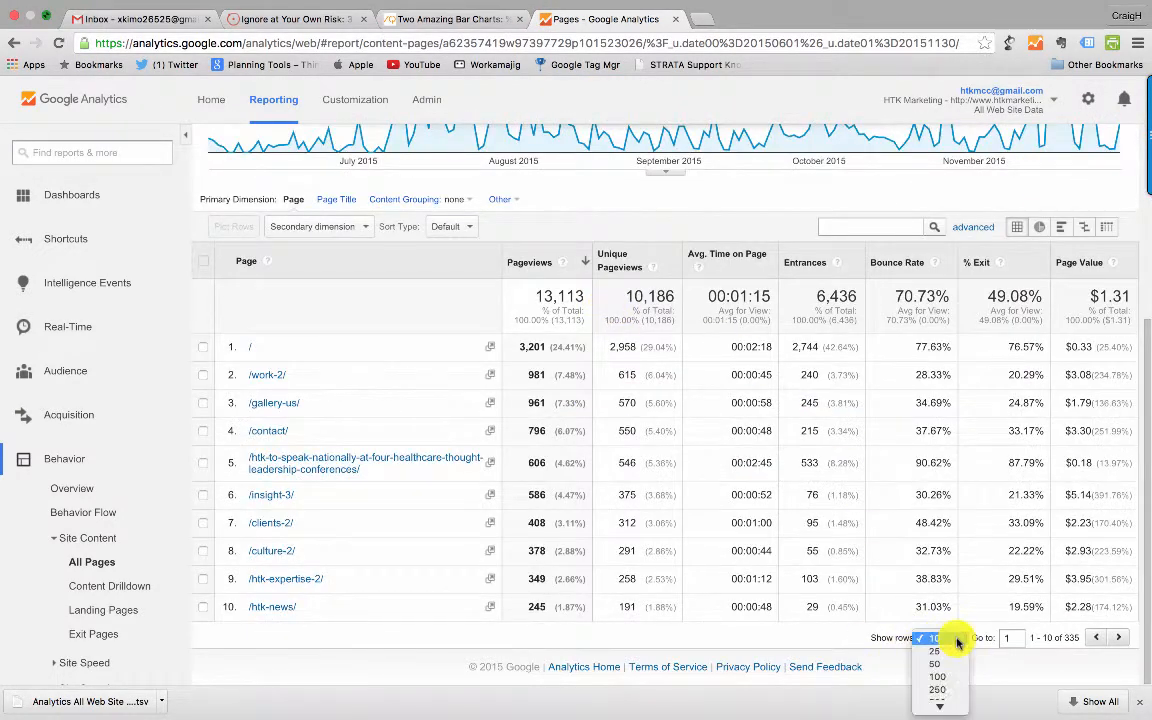
{"action": "scroll", "coordinate": [928, 651], "scroll_direction": "down", "scroll_amount": 2}
{"action": "left_click", "coordinate": [930, 655]}
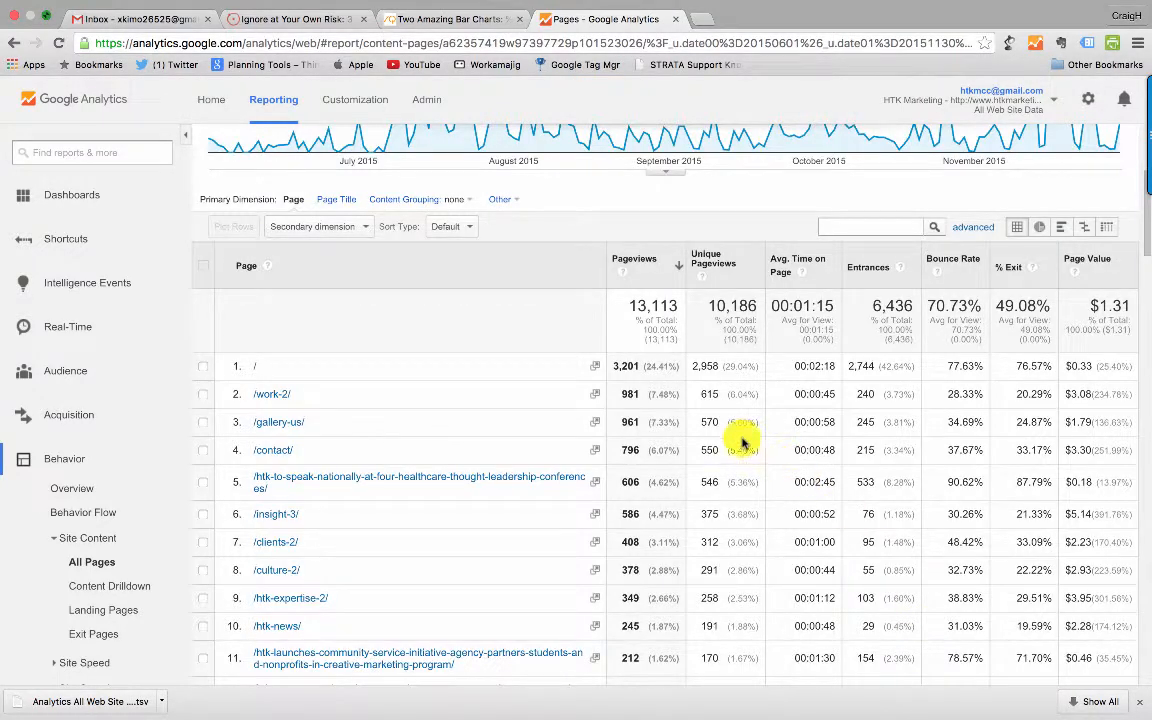
Export the Pages report as TSV for Excel
{"action": "scroll", "coordinate": [338, 400], "scroll_direction": "up", "scroll_amount": 5}
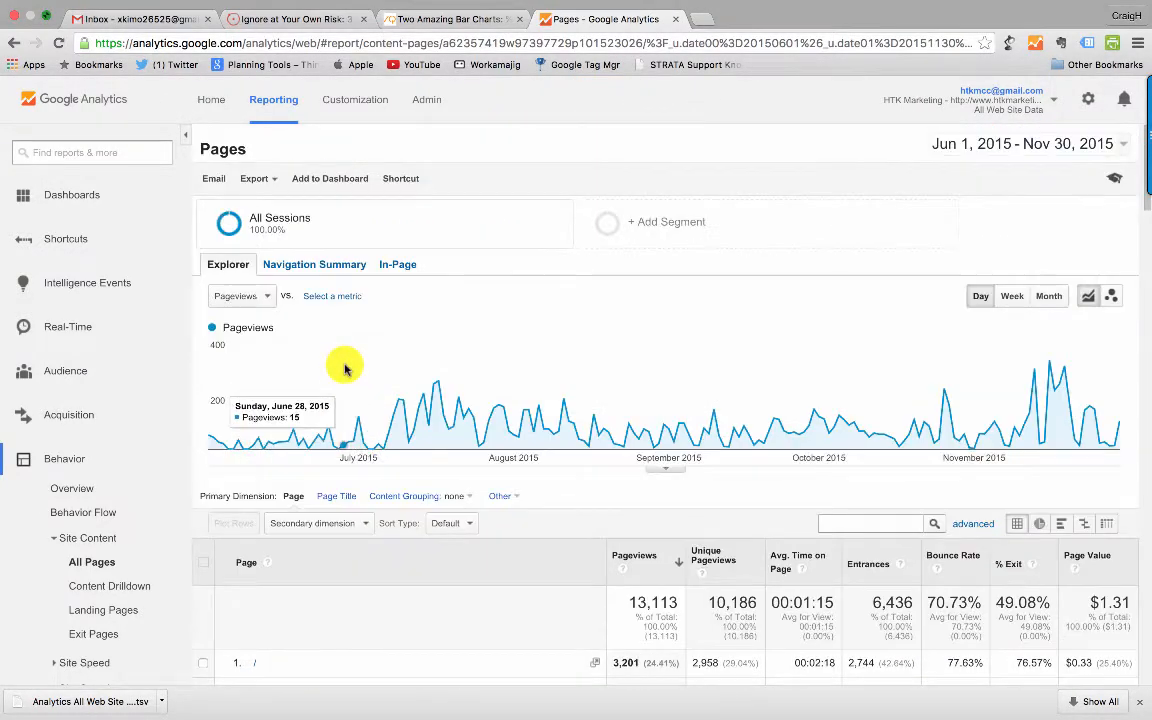
{"action": "left_click", "coordinate": [253, 181]}
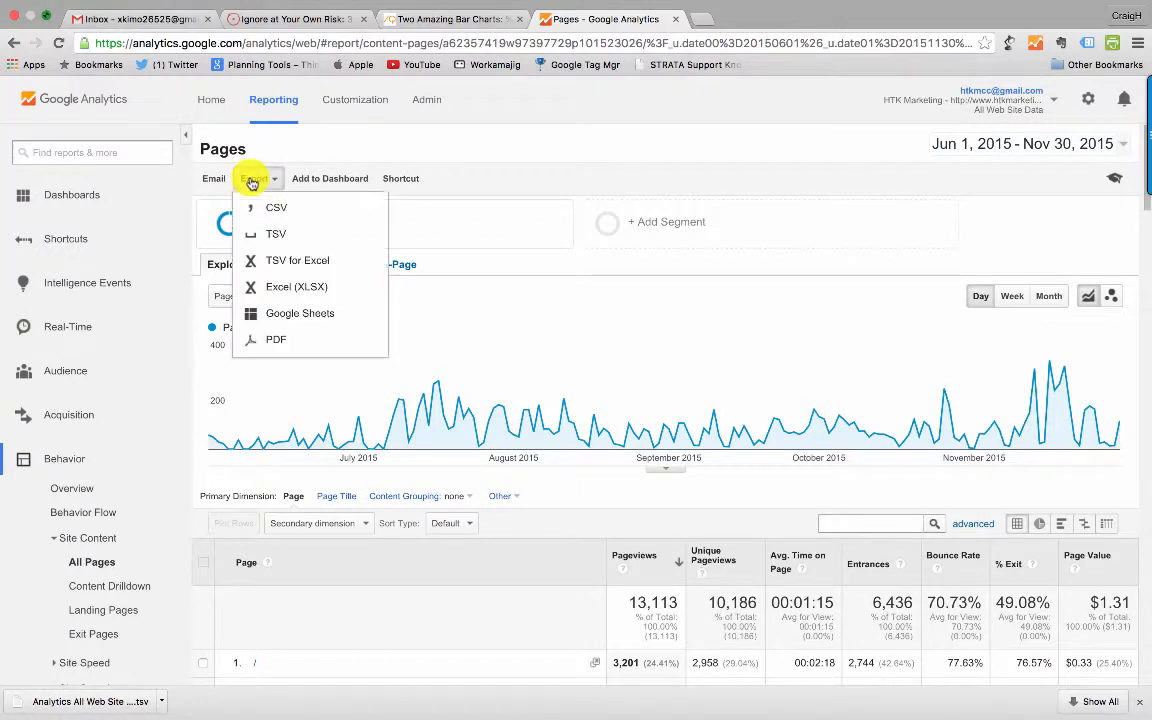
{"action": "left_click", "coordinate": [278, 262]}
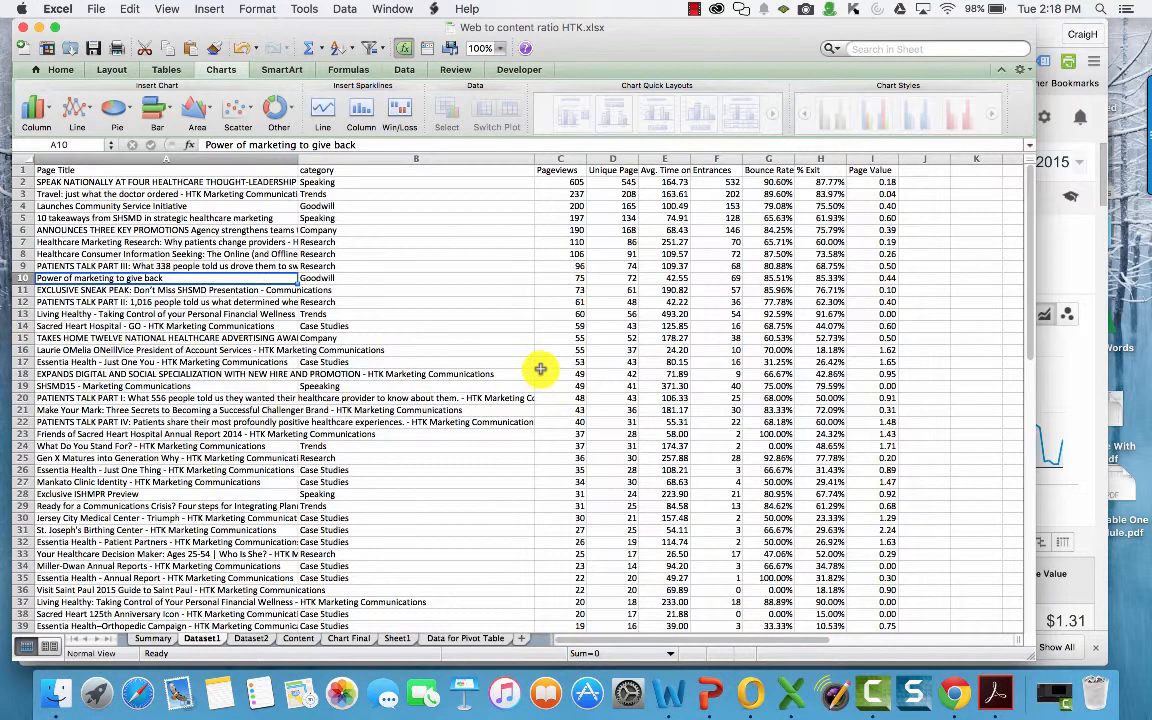
In Excel's Dataset1 sheet, narrow the category column and enter Speaking, Trends, Goodwill, Speaking and Company in B2:B6
{"action": "left_click_drag", "start_coordinate": [535, 159], "coordinate": [301, 150]}
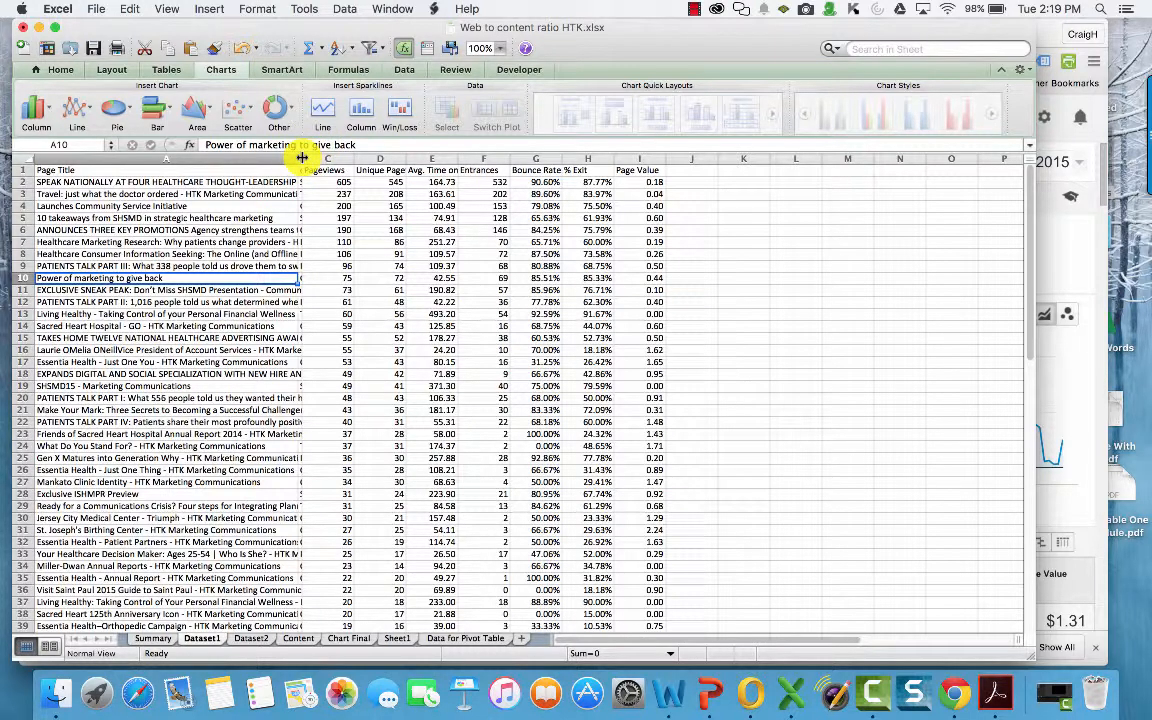
{"action": "left_click_drag", "start_coordinate": [301, 150], "coordinate": [383, 159]}
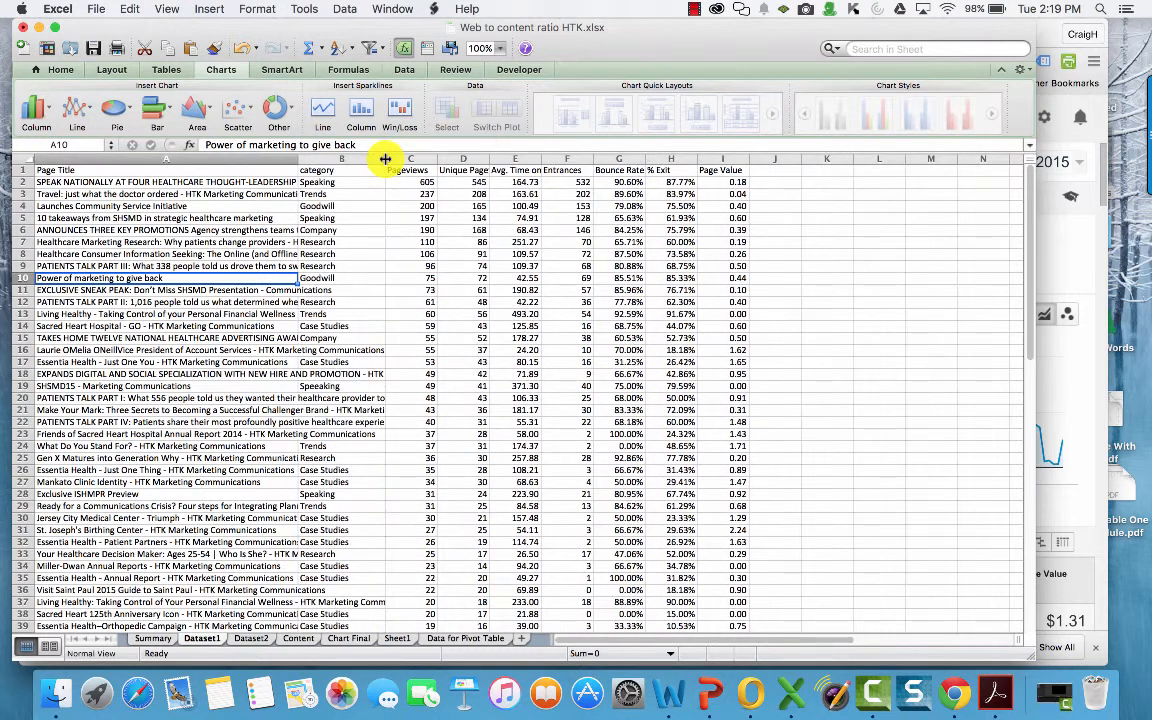
{"action": "left_click", "coordinate": [325, 183]}
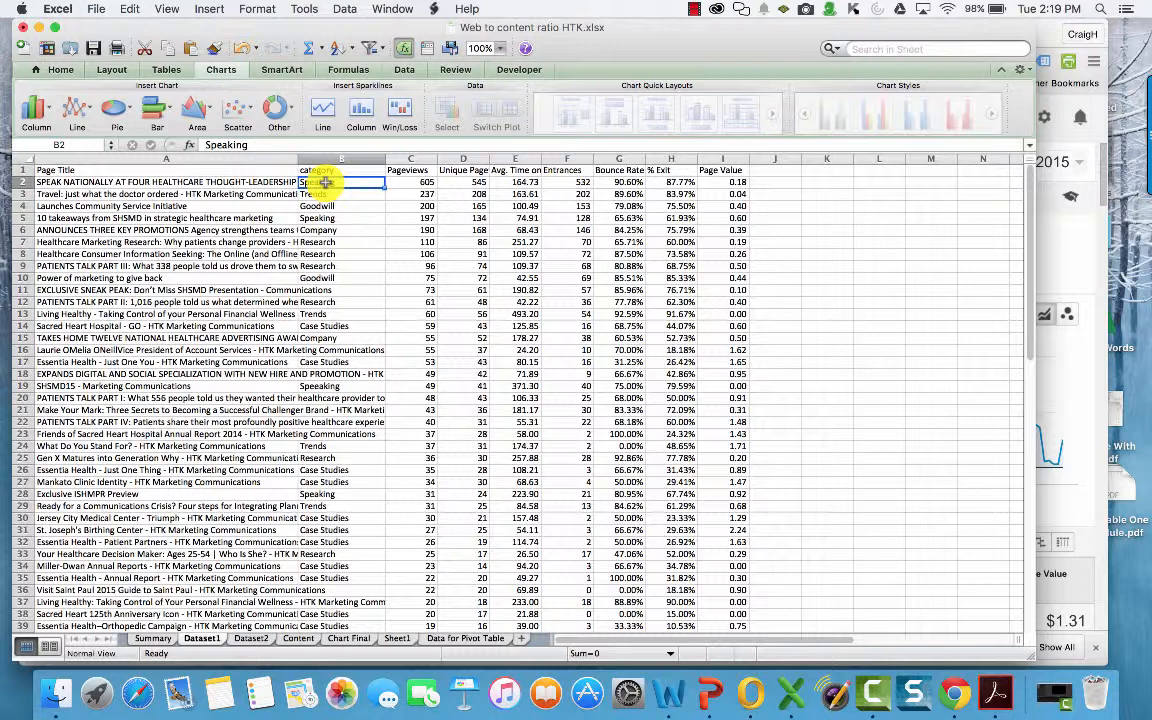
{"action": "type", "text": "Speaking"}
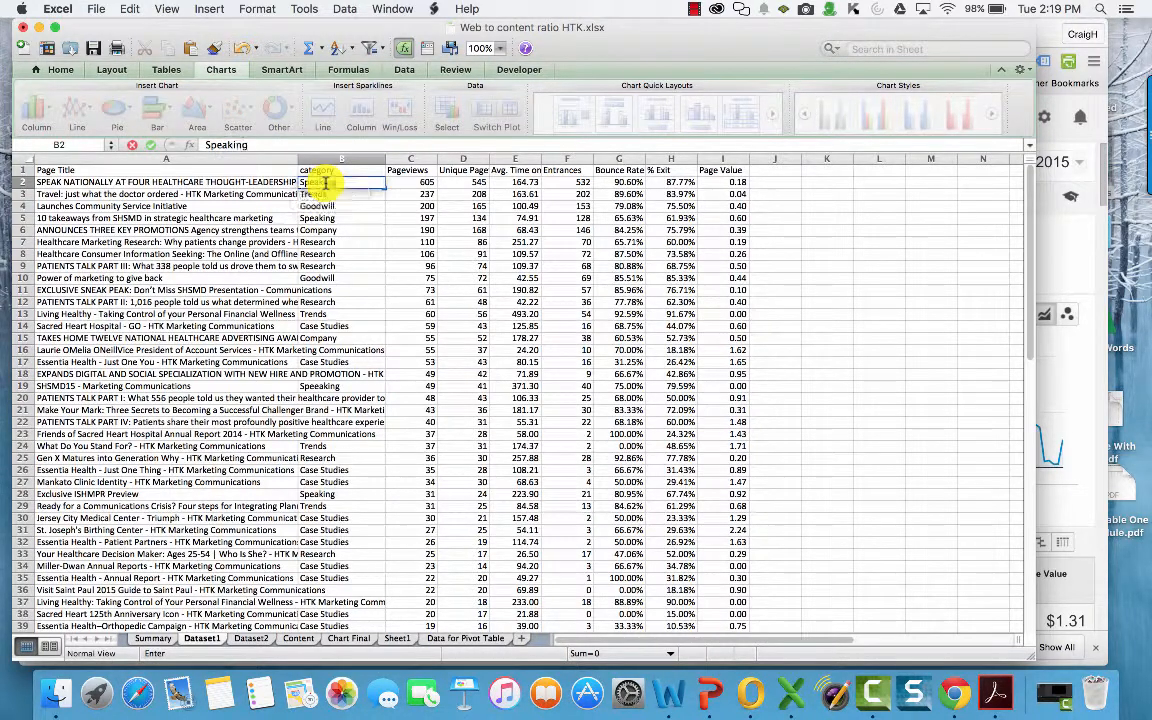
{"action": "key", "text": "Return"}
{"action": "type", "text": "Trends"}
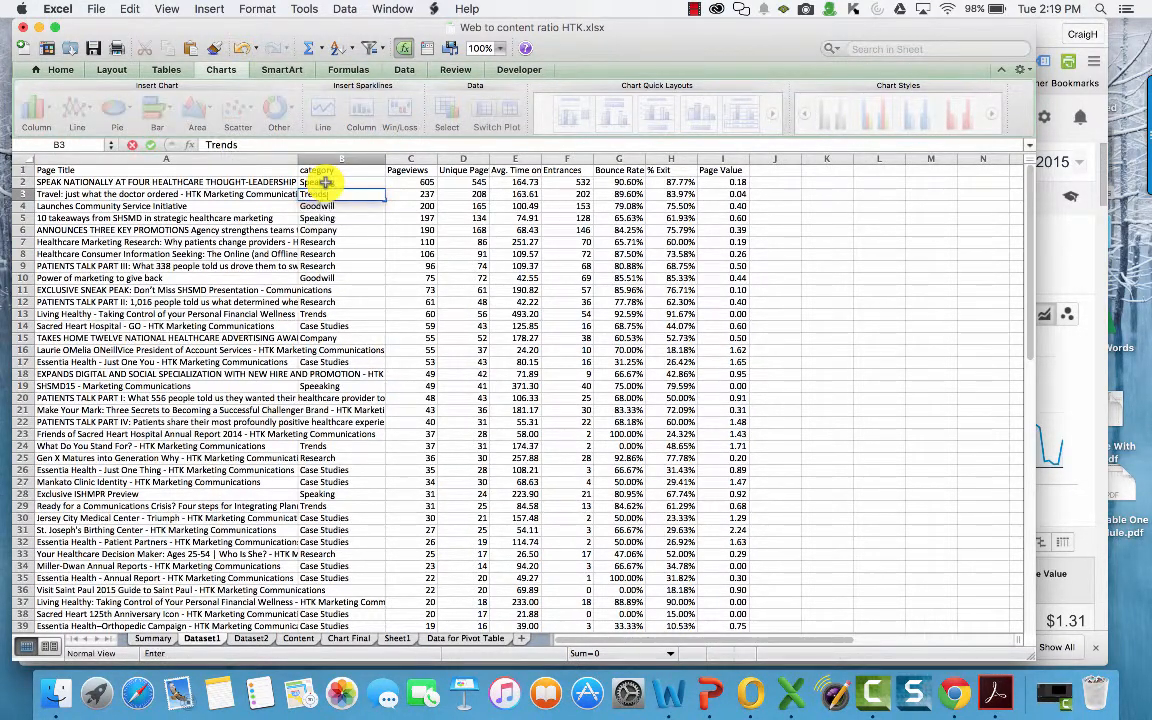
{"action": "key", "text": "Return"}
{"action": "type", "text": "Goodw"}
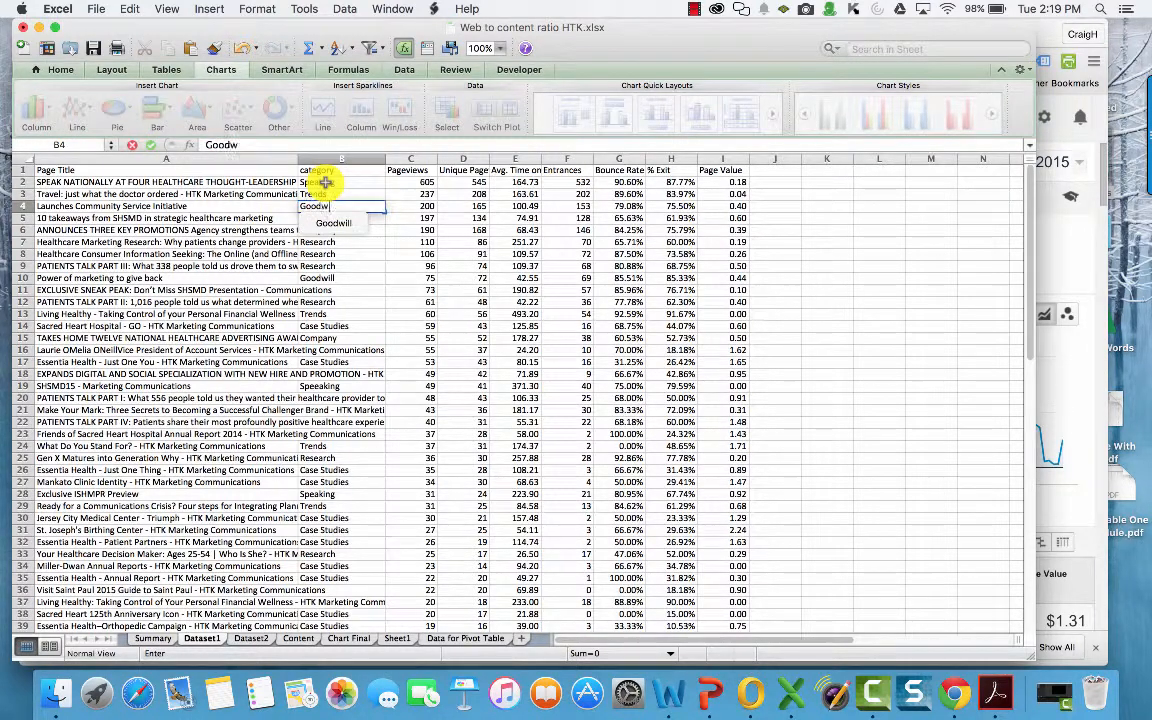
{"action": "type", "text": "ill"}
{"action": "key", "text": "Return"}
{"action": "type", "text": "Speak"}
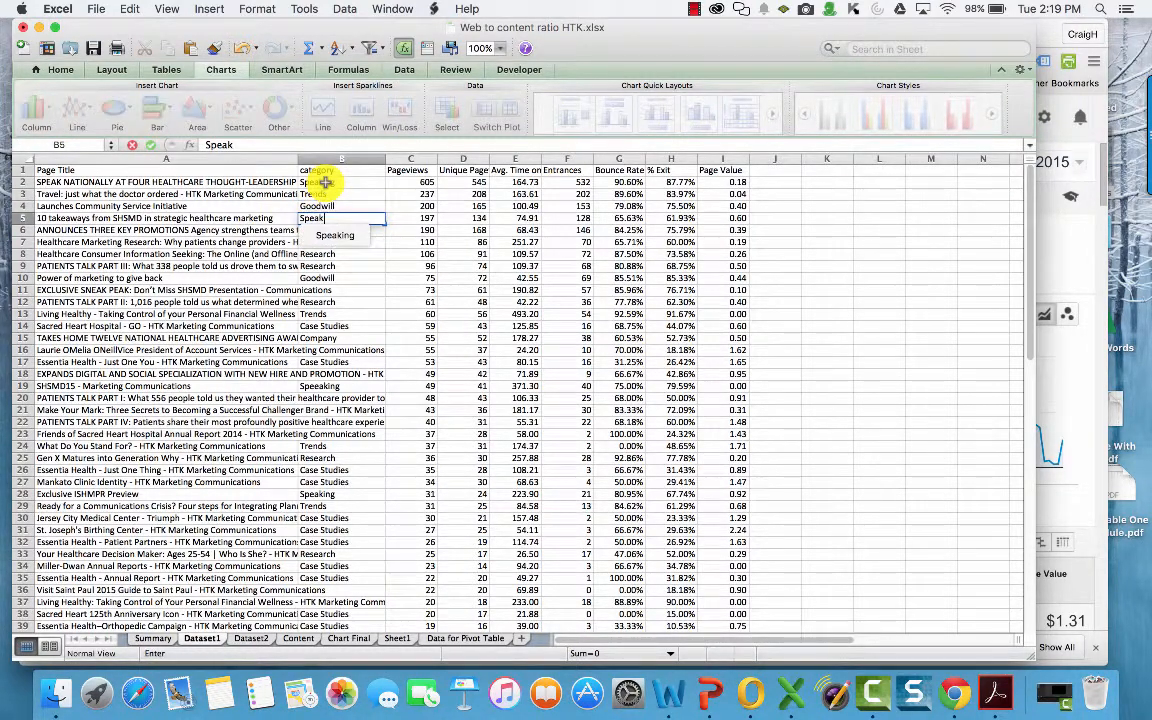
{"action": "type", "text": "ing"}
{"action": "key", "text": "Return"}
{"action": "type", "text": "Compa"}
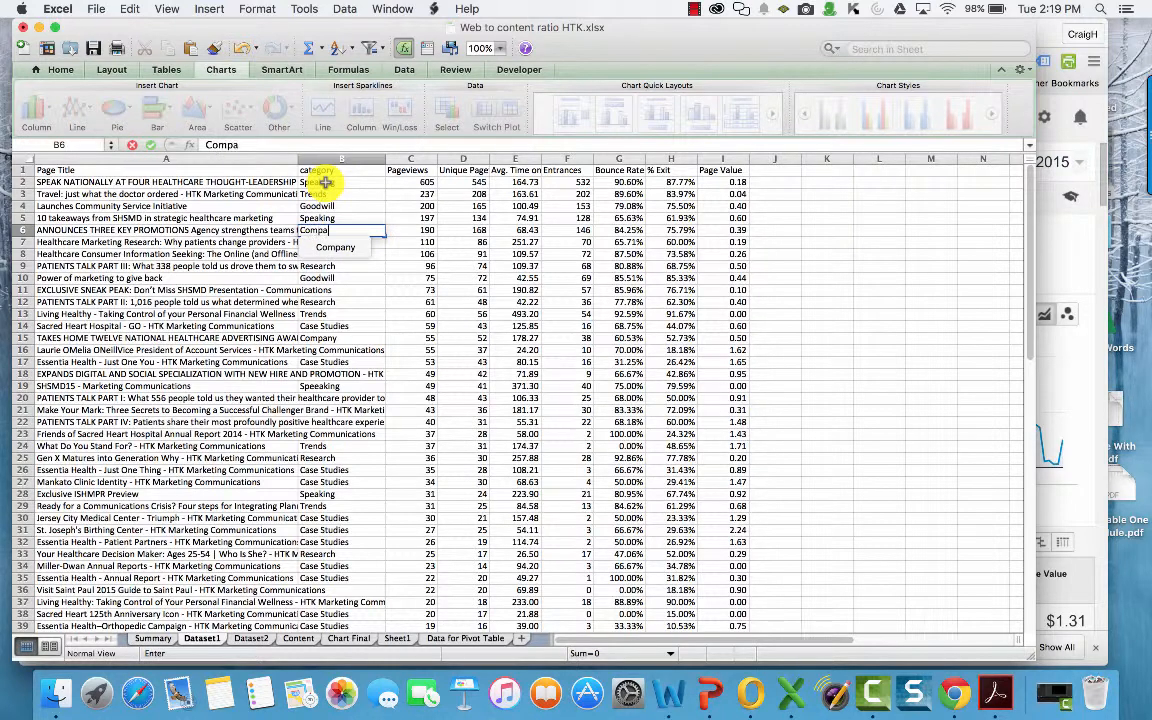
{"action": "type", "text": "ny"}
{"action": "key", "text": "Return"}
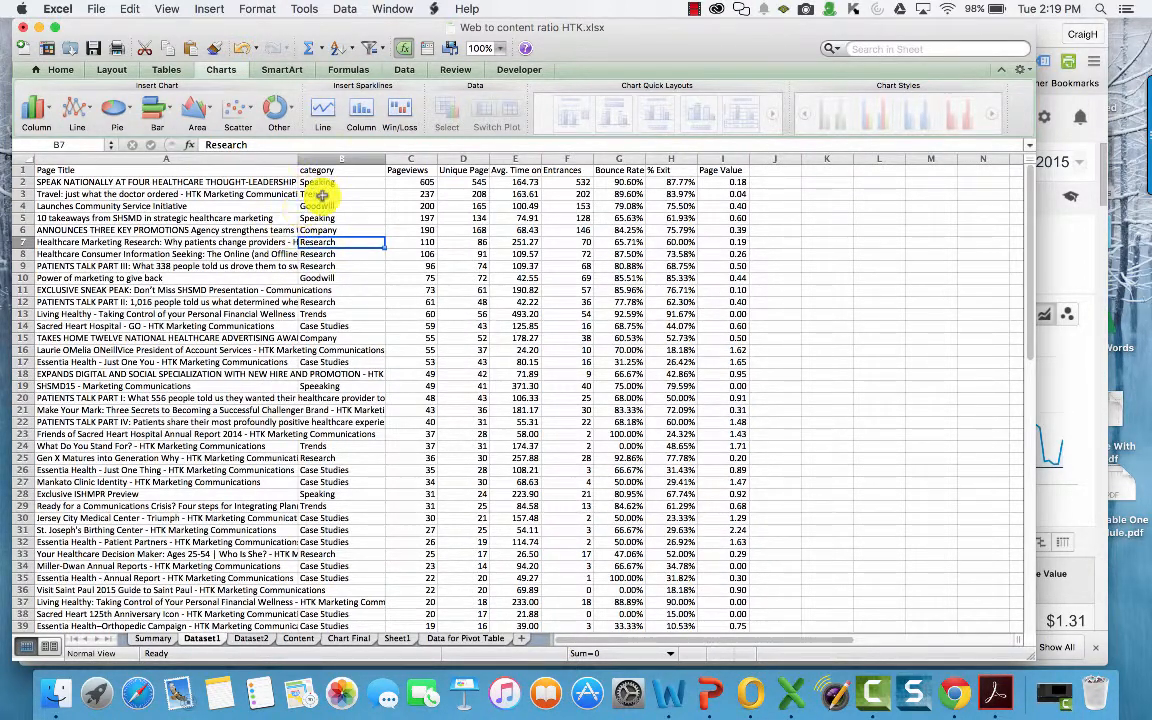
Compare the category and pageview columns on the Data for Pivot Table sheet with the pivot table on Sheet1
{"action": "left_click", "coordinate": [455, 640]}
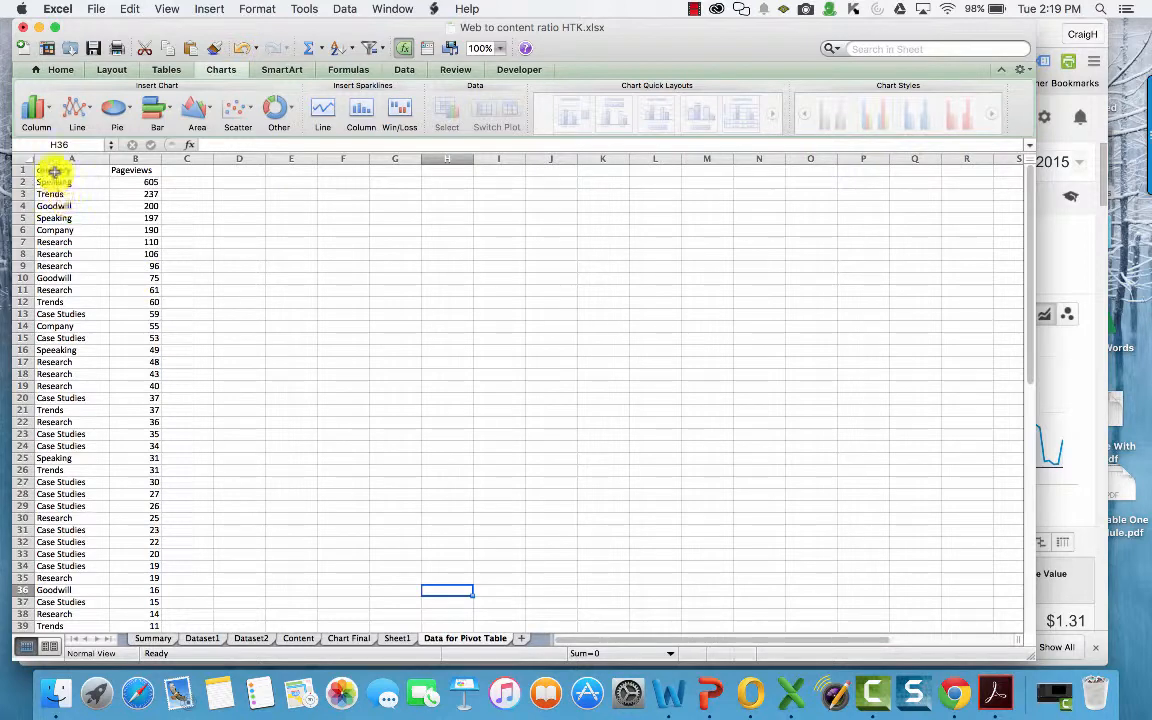
{"action": "left_click", "coordinate": [394, 640]}
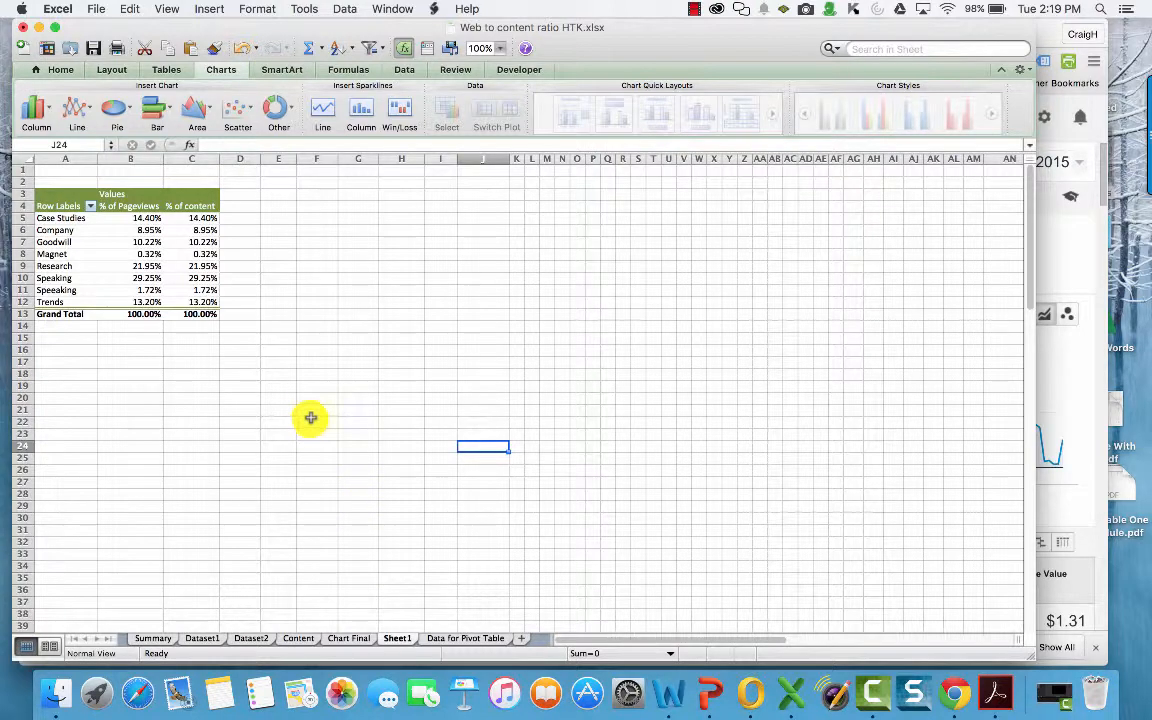
{"action": "left_click", "coordinate": [453, 640]}
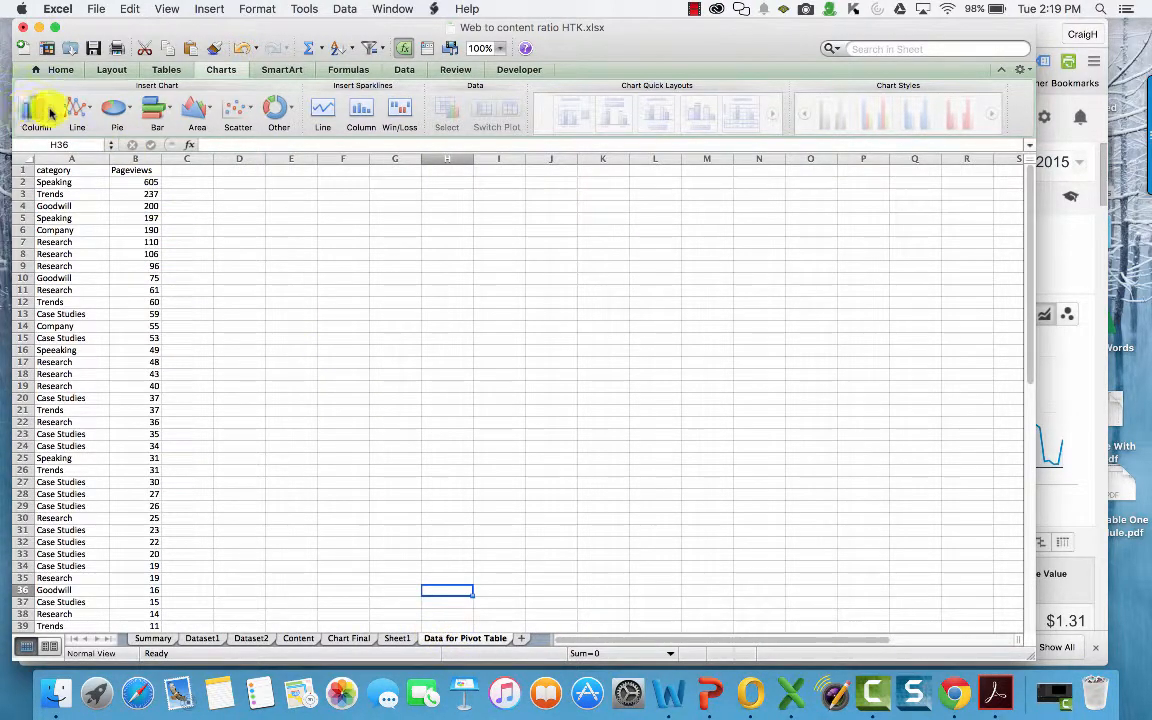
{"action": "left_click", "coordinate": [392, 639]}
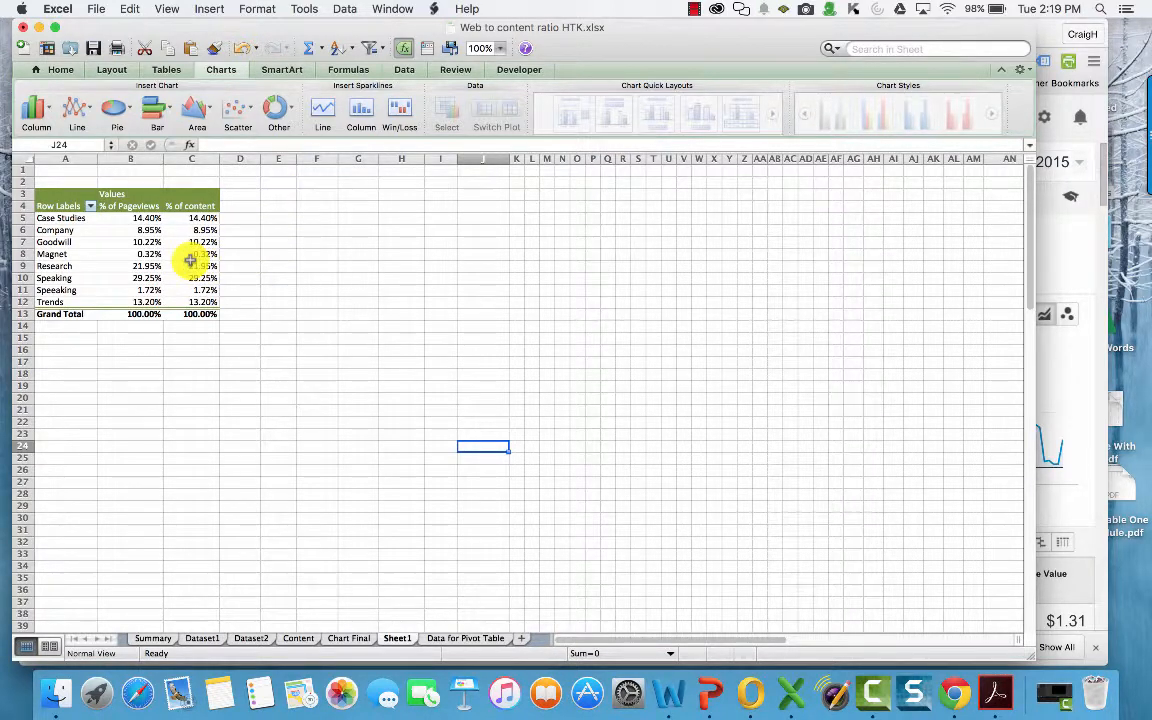
{"action": "left_click", "coordinate": [462, 640]}
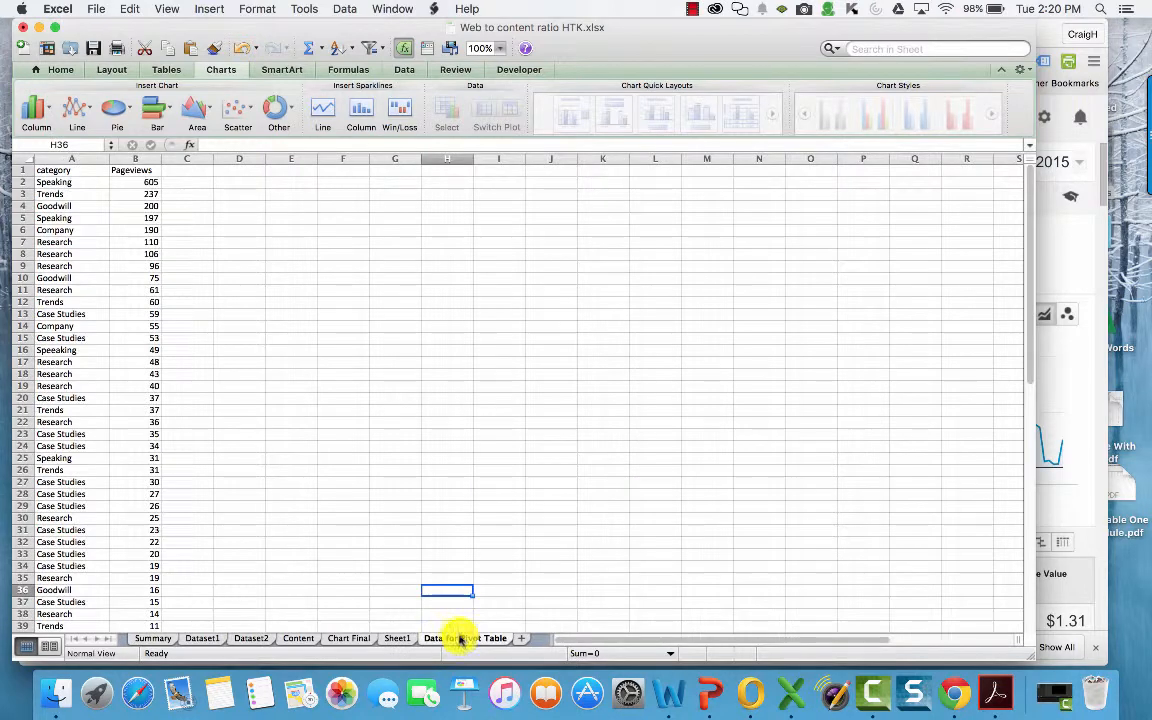
Build the Sheet1 pivot table with category as row labels and Pageviews added twice as values
{"action": "left_click", "coordinate": [396, 637]}
{"action": "left_click", "coordinate": [149, 253]}
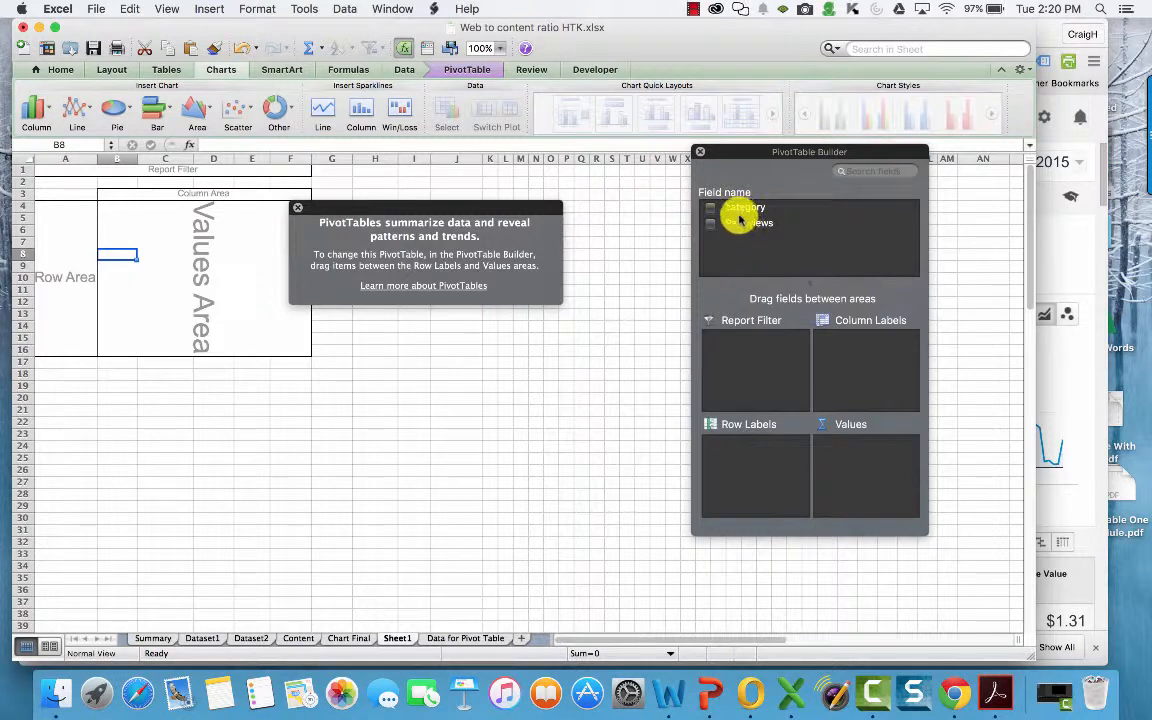
{"action": "left_click_drag", "start_coordinate": [738, 211], "coordinate": [750, 448]}
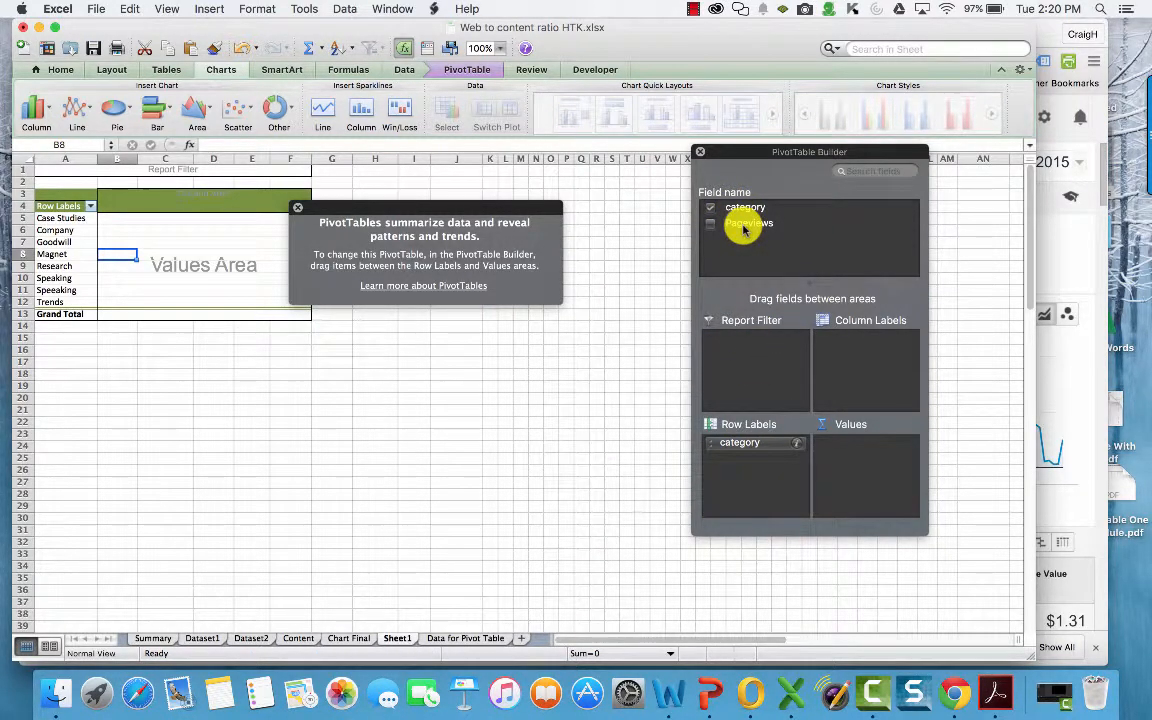
{"action": "left_click_drag", "start_coordinate": [743, 230], "coordinate": [863, 450]}
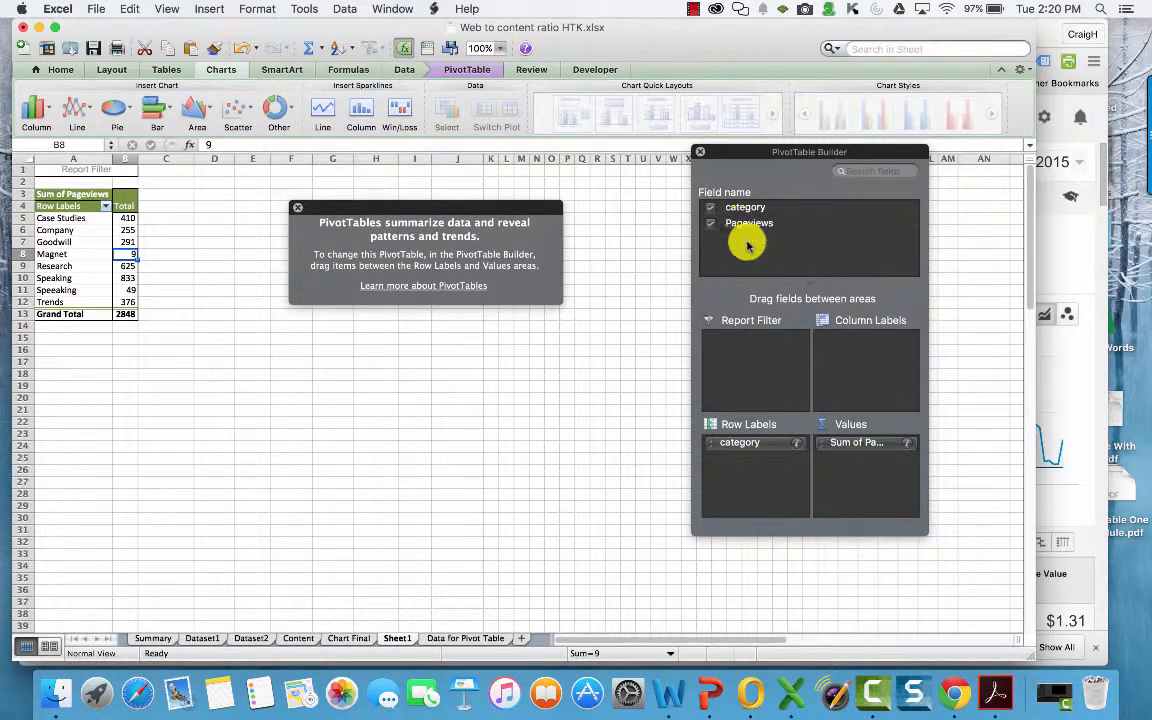
{"action": "left_click_drag", "start_coordinate": [749, 225], "coordinate": [866, 470]}
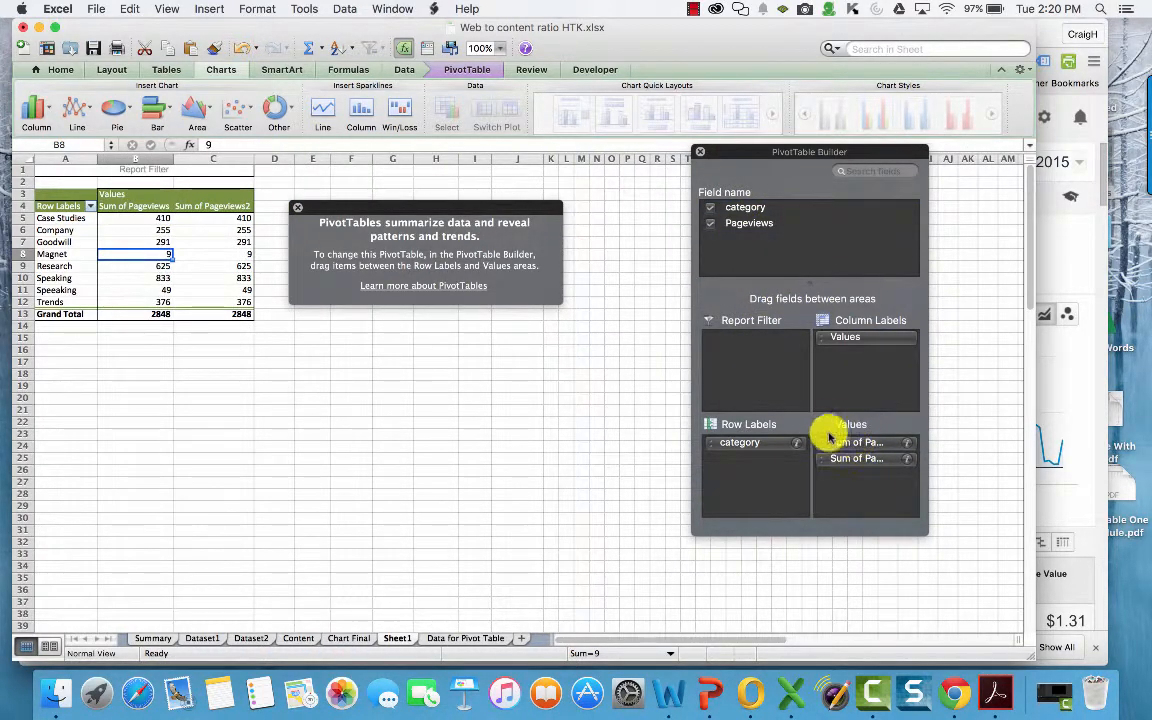
Rename the first Pageviews value field "% of Page Views" and show its data as % of column
{"action": "left_click", "coordinate": [906, 442]}
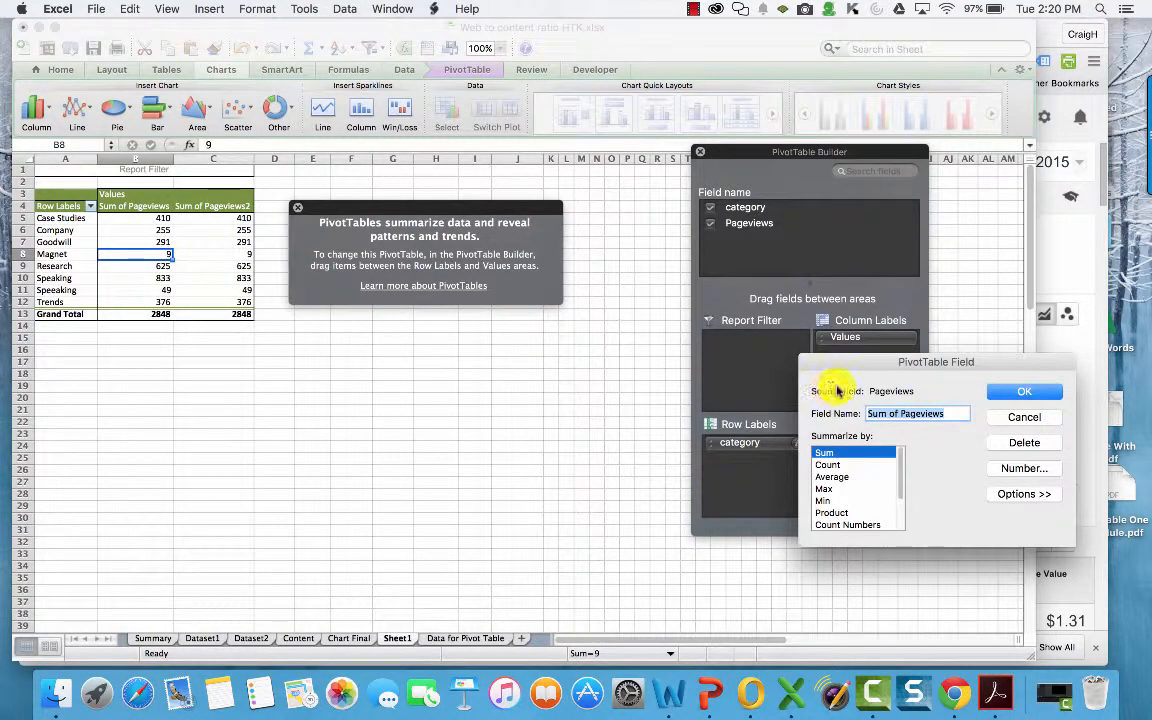
{"action": "type", "text": "%"}
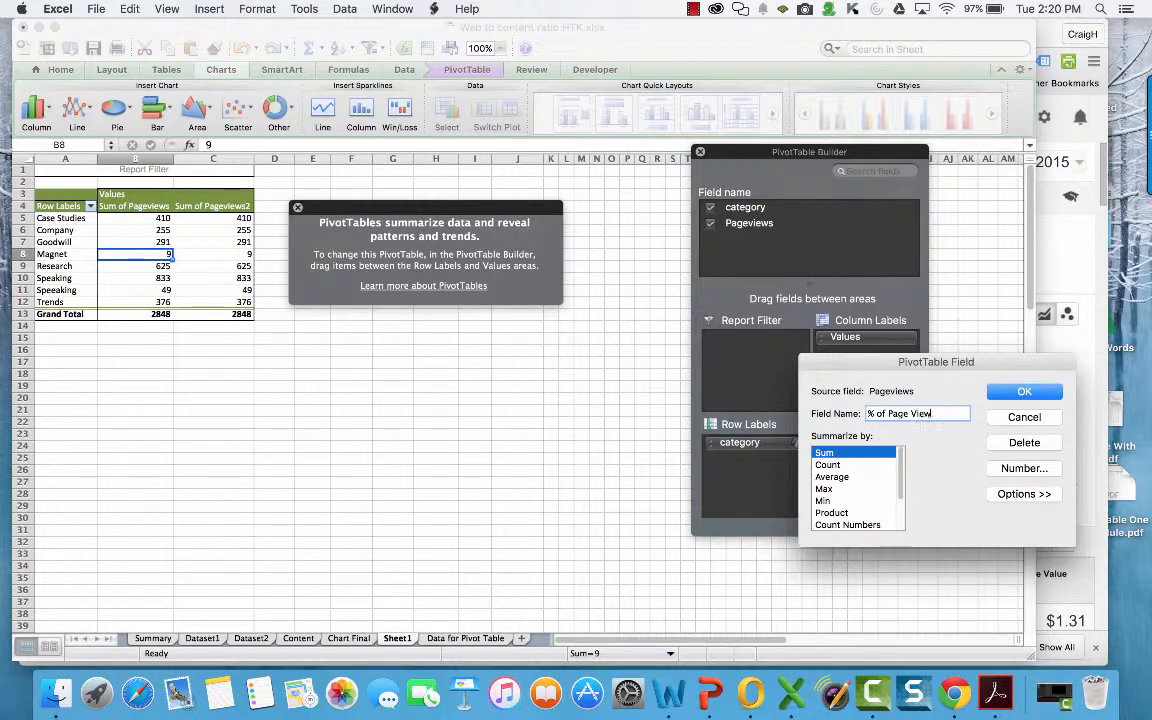
{"action": "left_click", "coordinate": [1005, 493]}
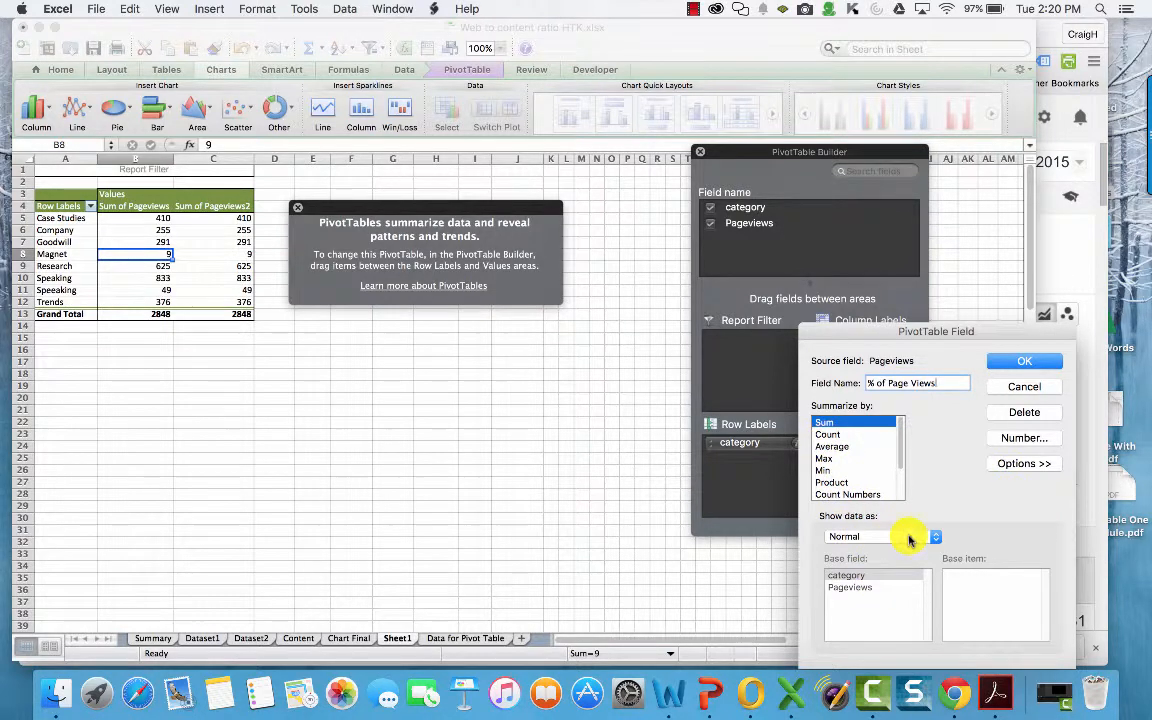
{"action": "left_click", "coordinate": [935, 541]}
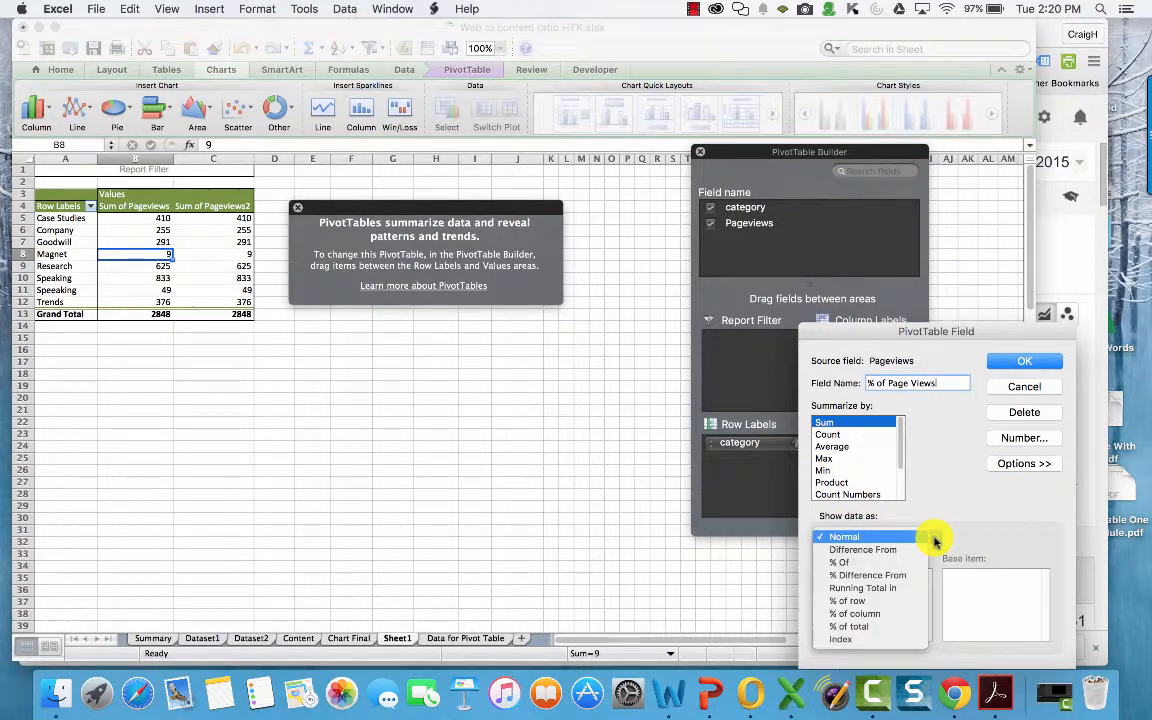
{"action": "left_click", "coordinate": [856, 614]}
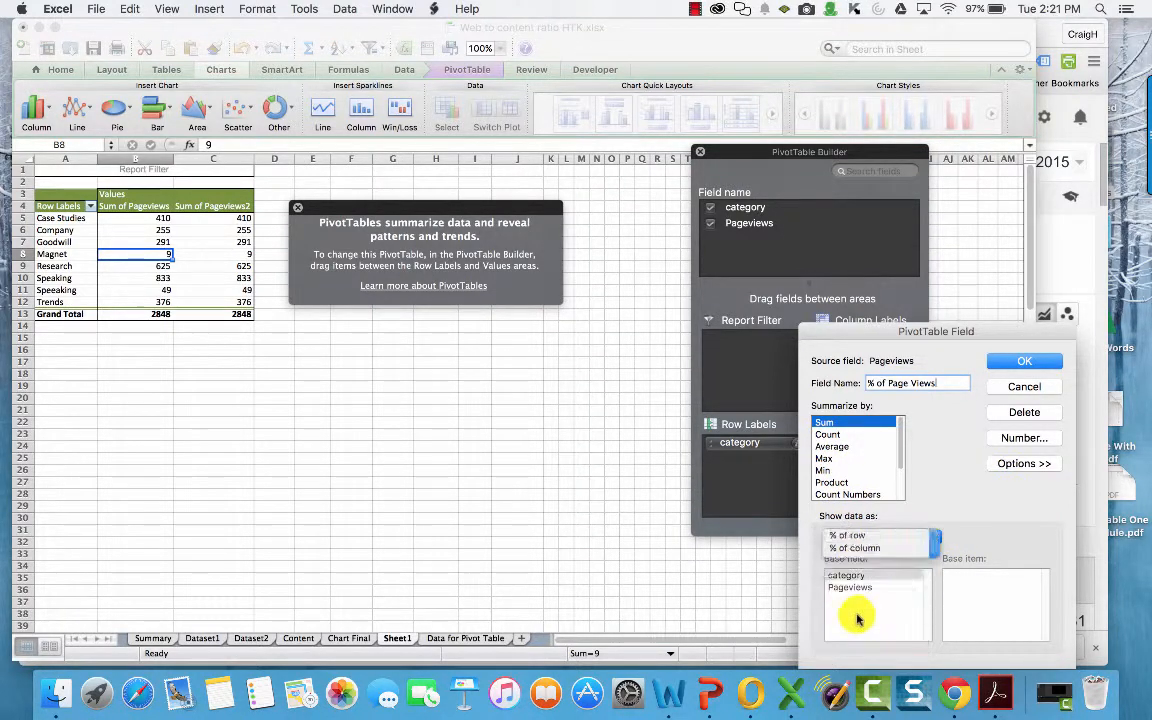
{"action": "left_click", "coordinate": [1024, 363]}
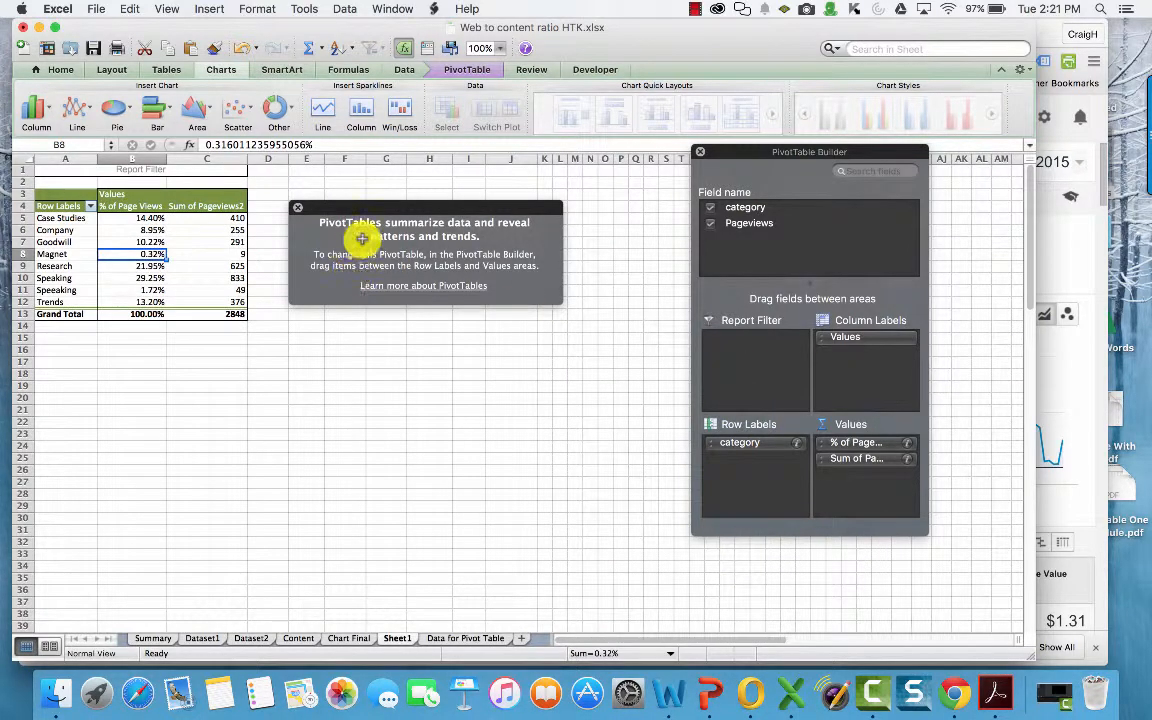
Rename the second Pageviews value field "% of Content" and show its data as % of column
{"action": "left_click", "coordinate": [213, 253]}
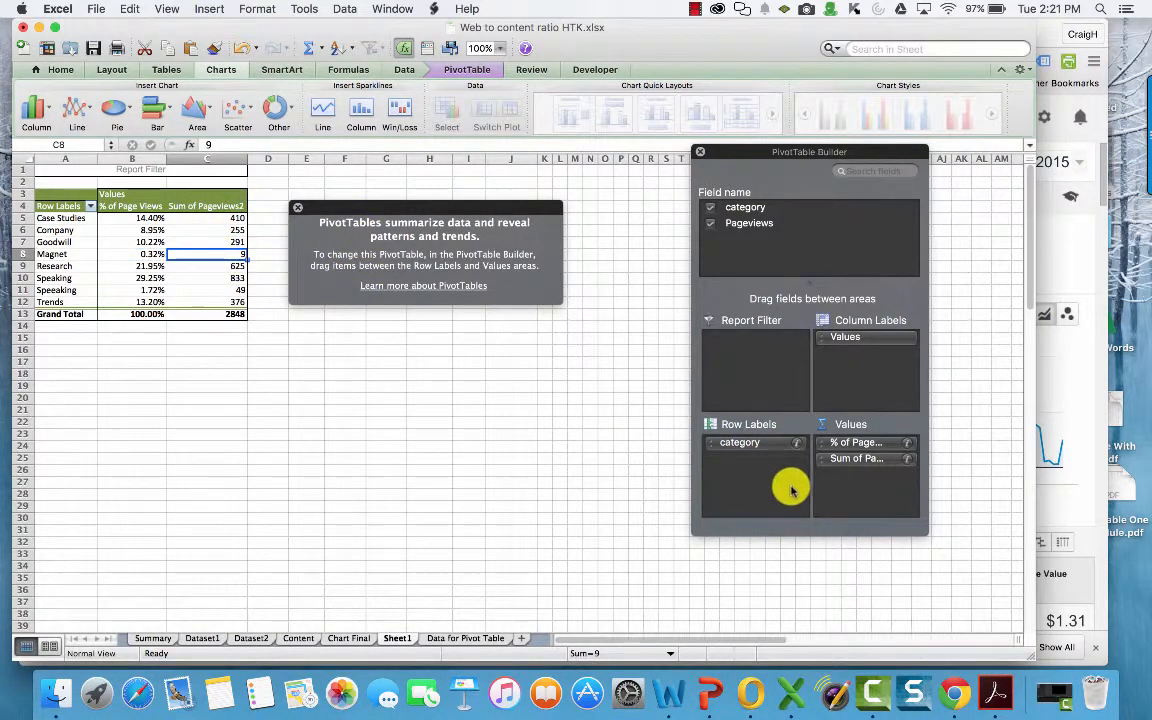
{"action": "left_click", "coordinate": [907, 458]}
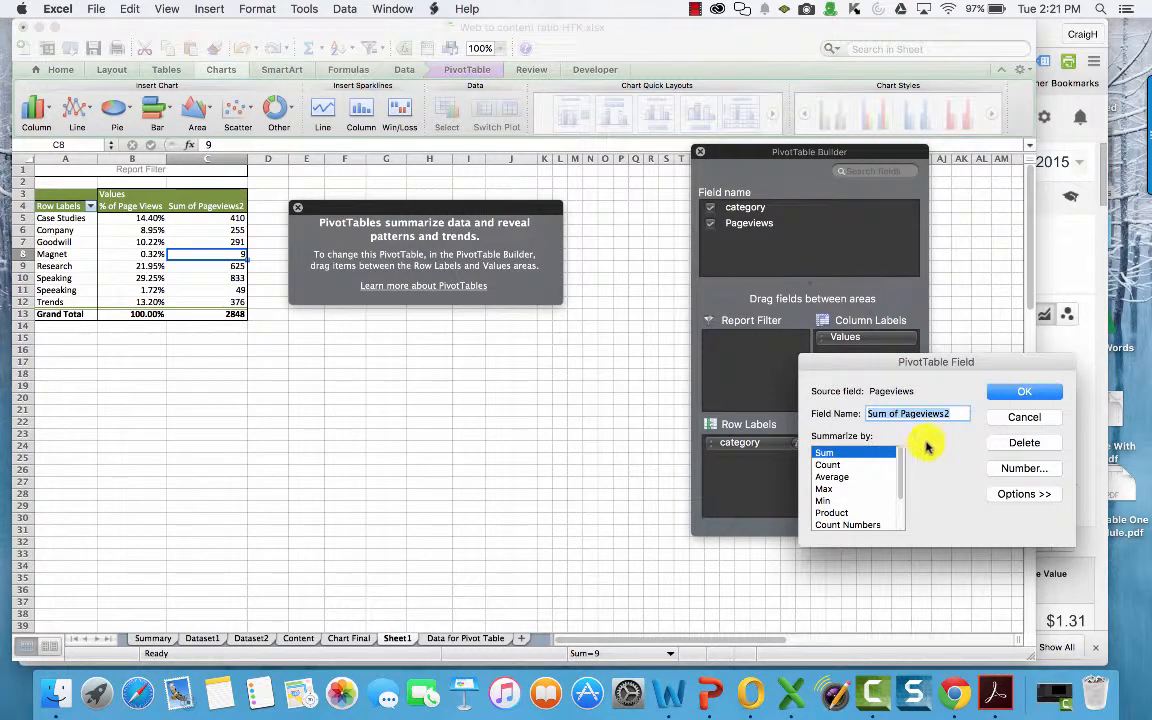
{"action": "type", "text": "%"}
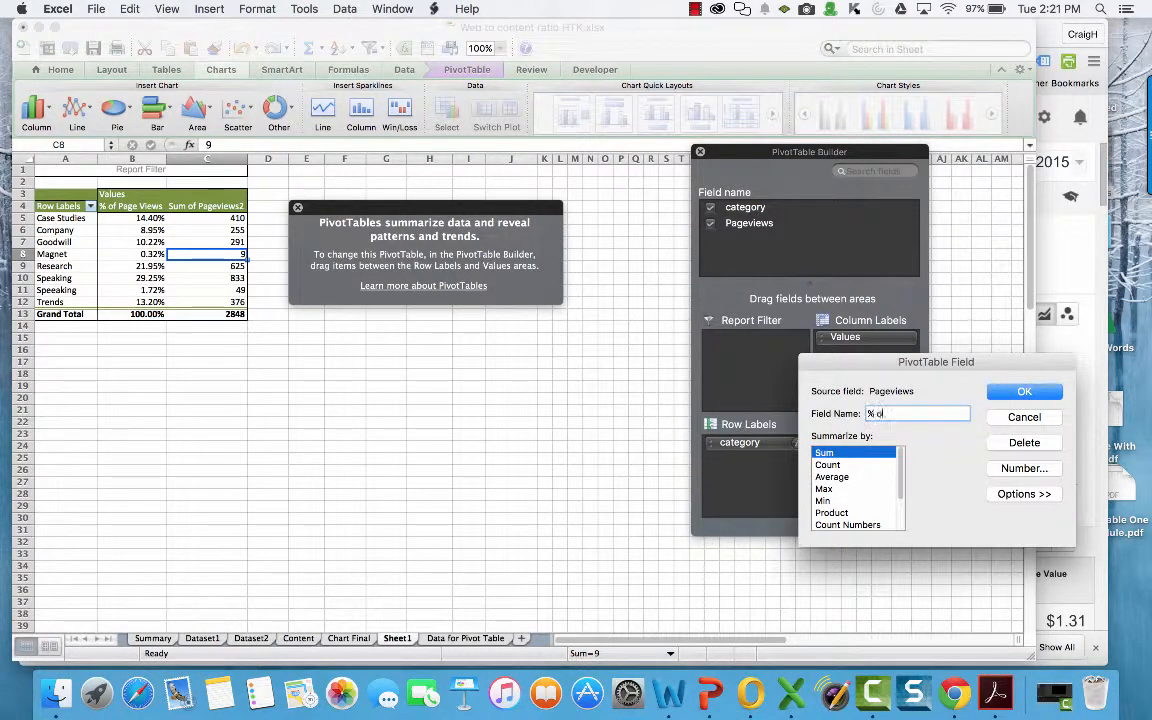
{"action": "type", "text": " of Content"}
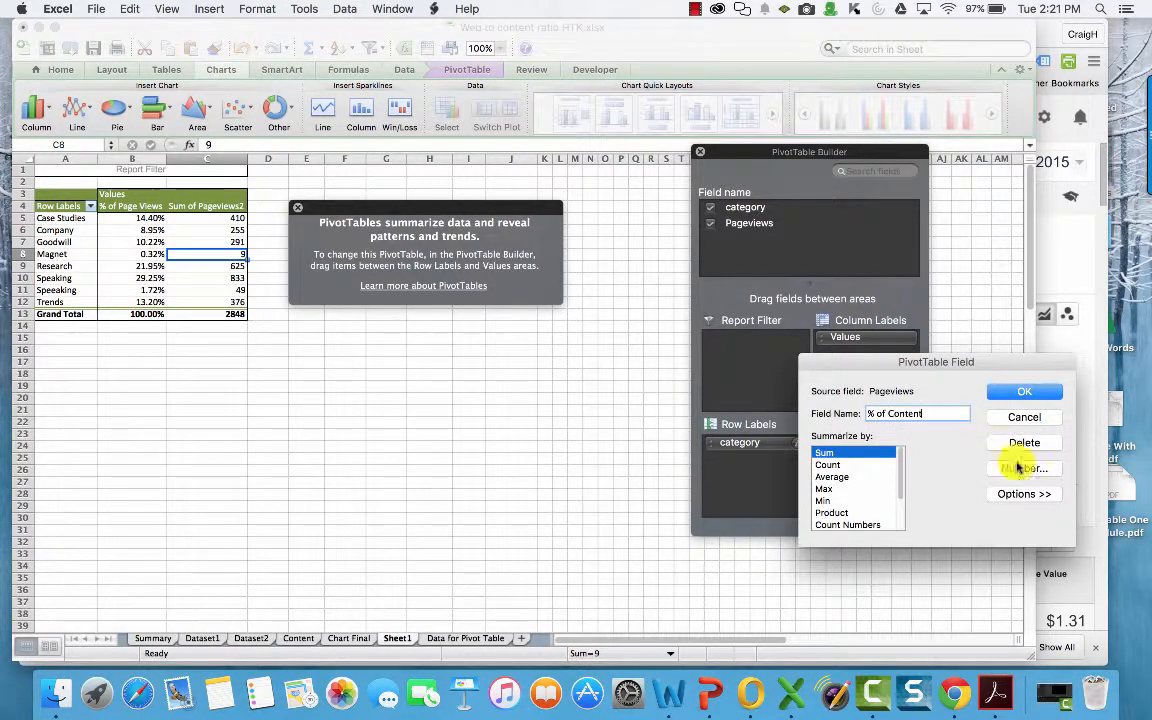
{"action": "left_click", "coordinate": [1022, 493]}
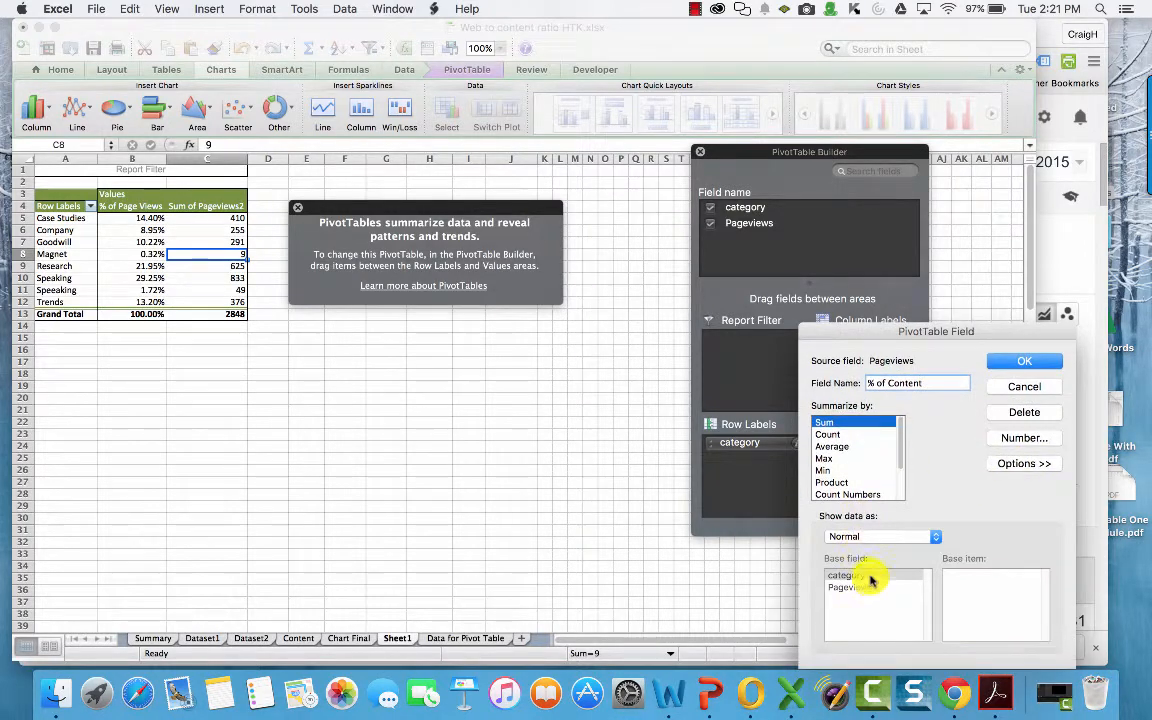
{"action": "left_click", "coordinate": [926, 537]}
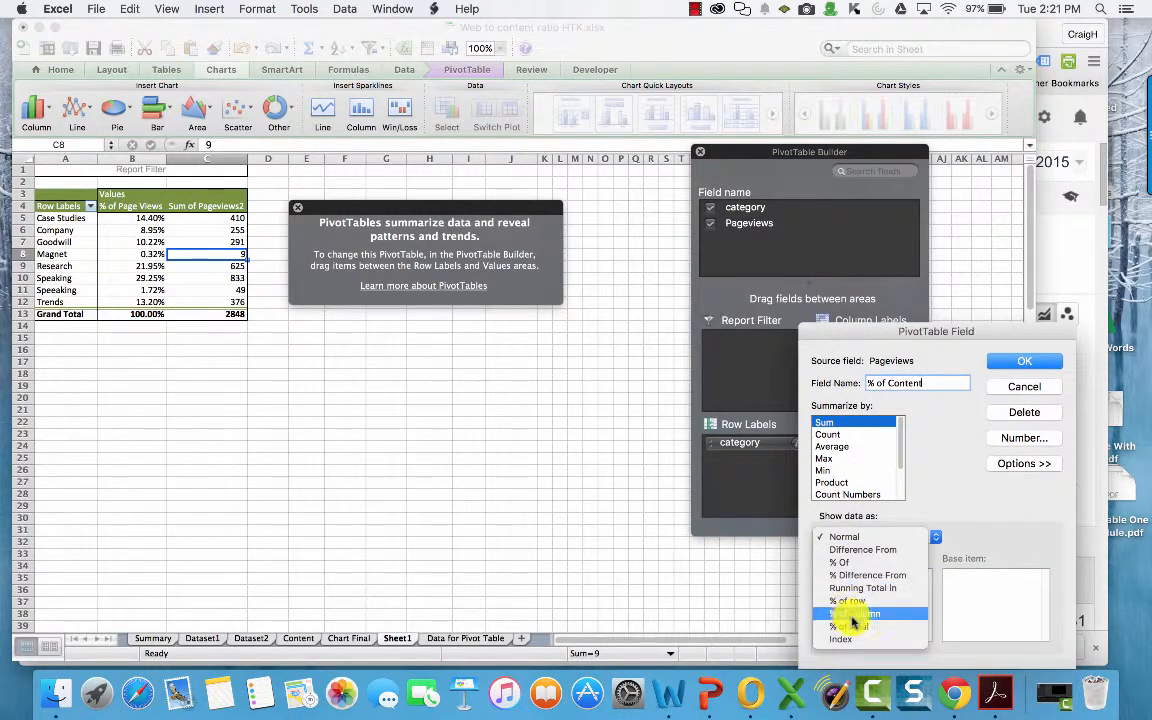
{"action": "left_click", "coordinate": [855, 613]}
{"action": "left_click", "coordinate": [1022, 364]}
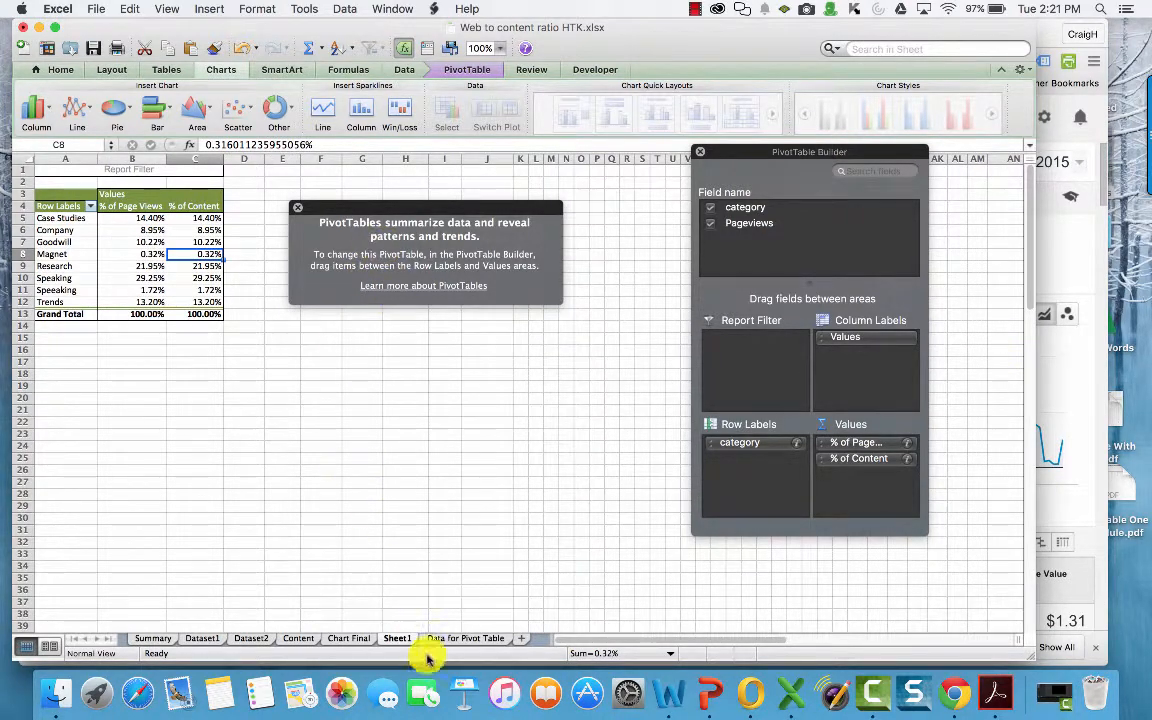
Examine the column chart on the Chart Final sheet, comparing each category's share of pageviews with its share of content
{"action": "left_click", "coordinate": [350, 638]}
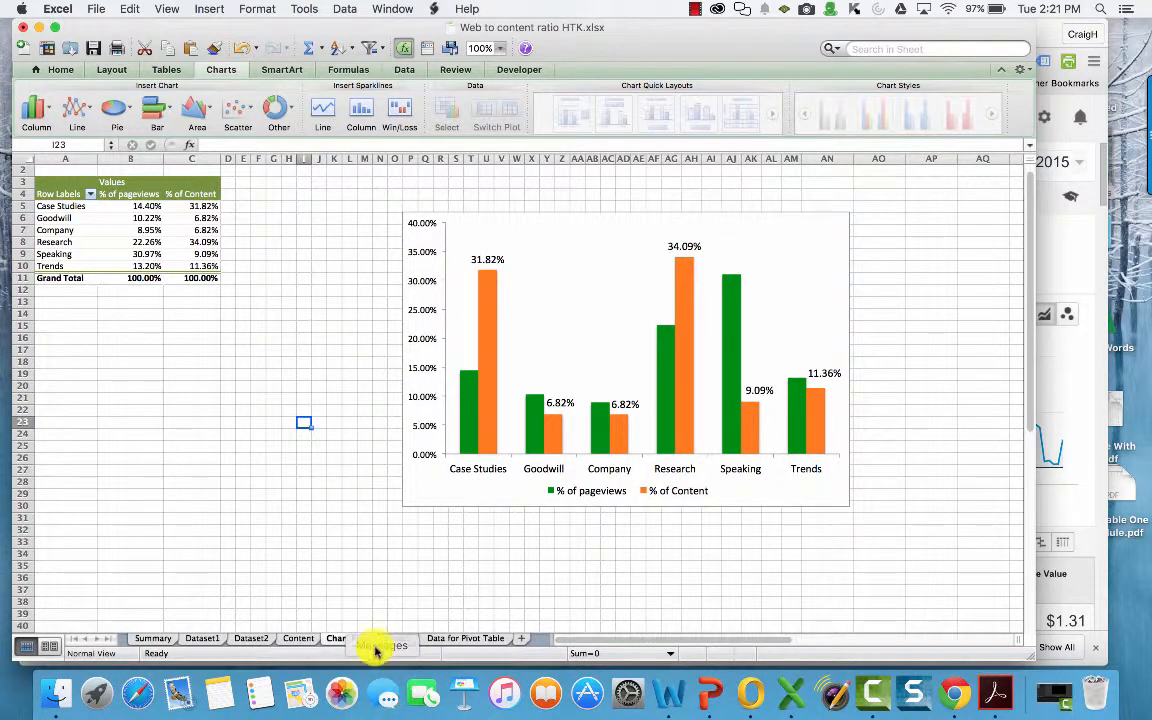
{"action": "mouse_move", "coordinate": [485, 420]}
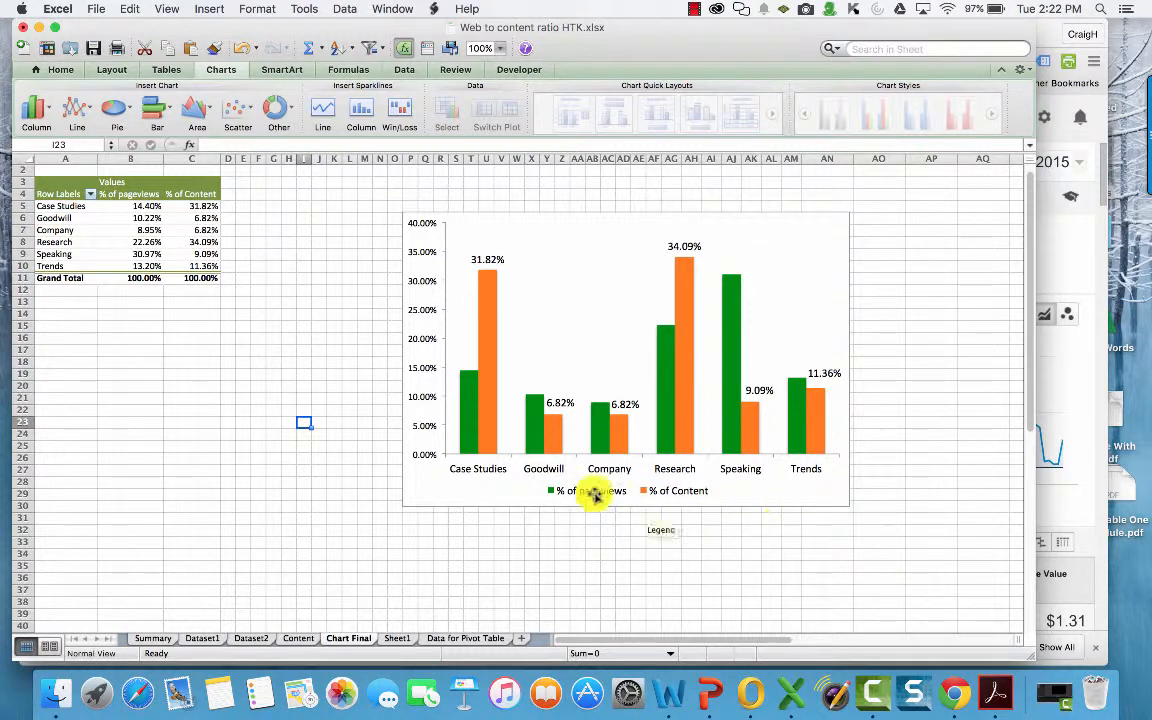
{"action": "mouse_move", "coordinate": [478, 303]}
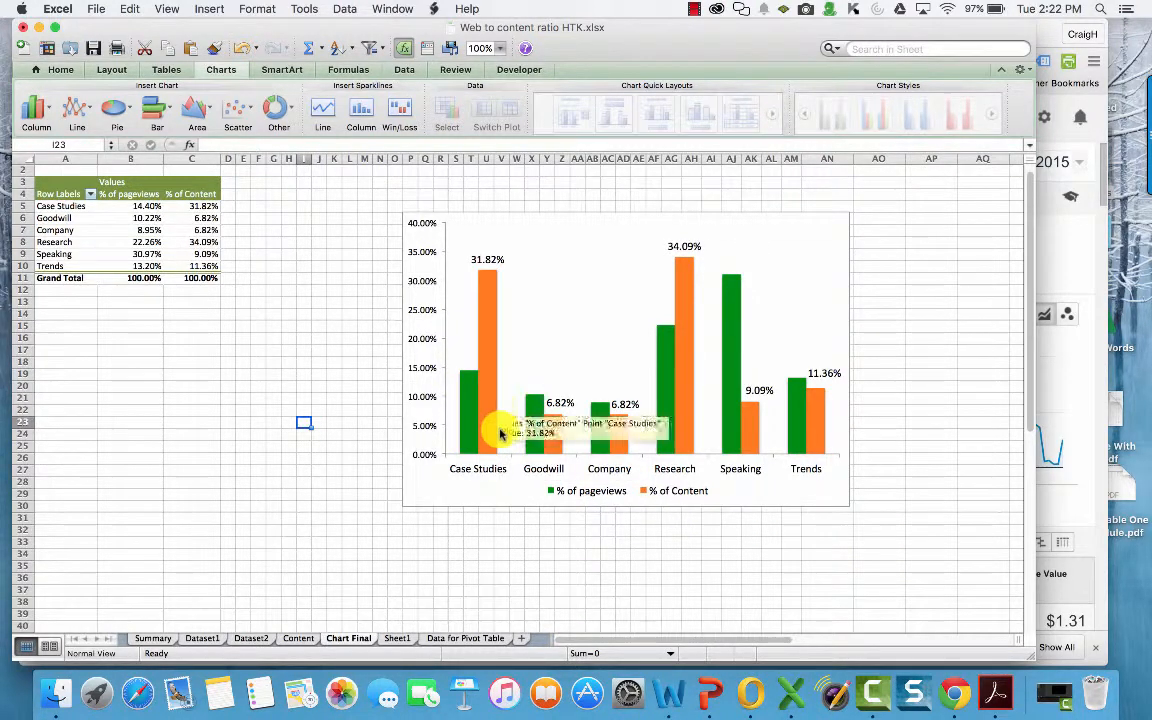